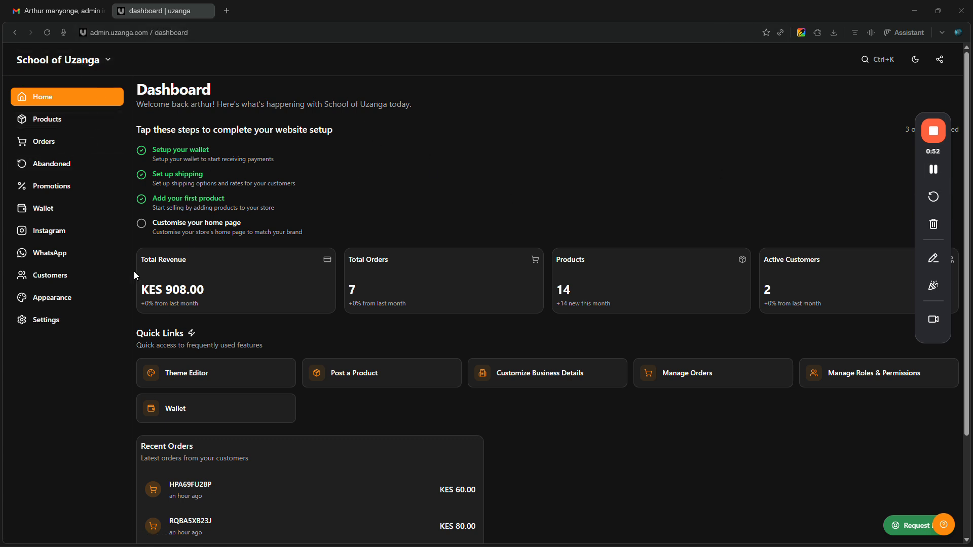
# Open the form for creating a new role in the business's user and role management settings
pyautogui.click(71, 318)
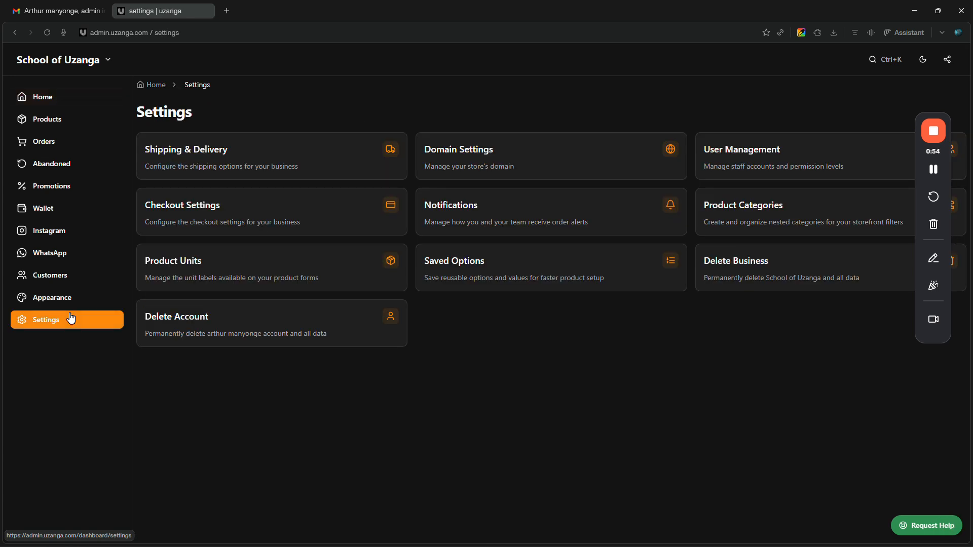
pyautogui.click(741, 153)
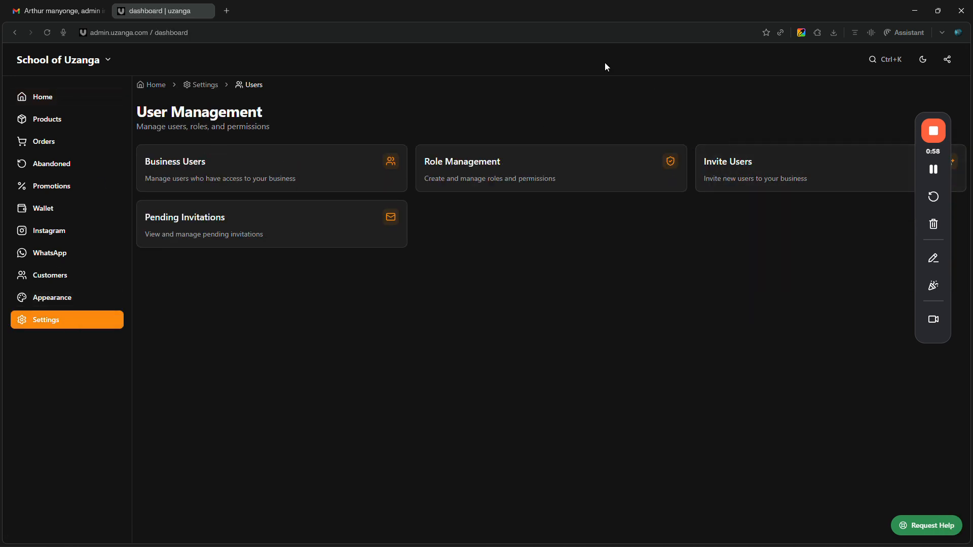
pyautogui.click(477, 162)
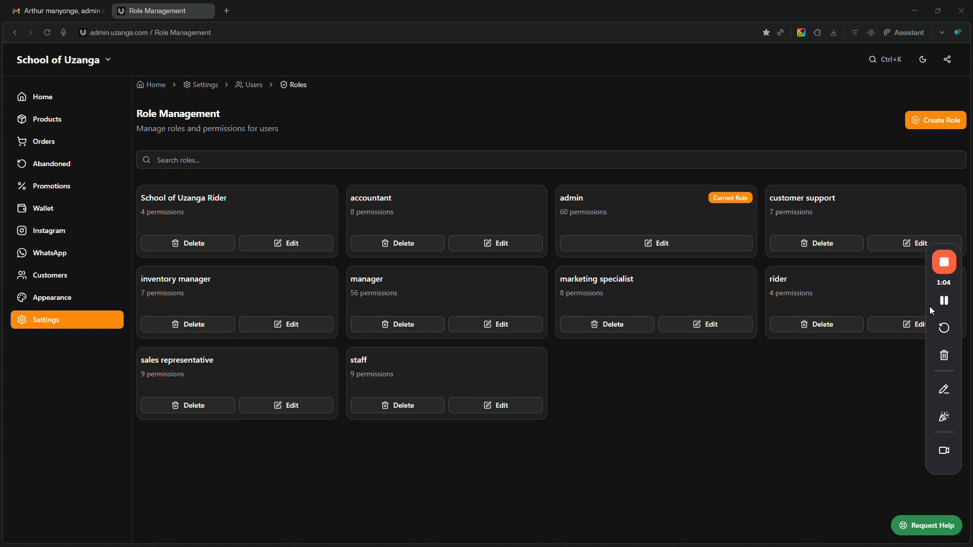
pyautogui.click(950, 131)
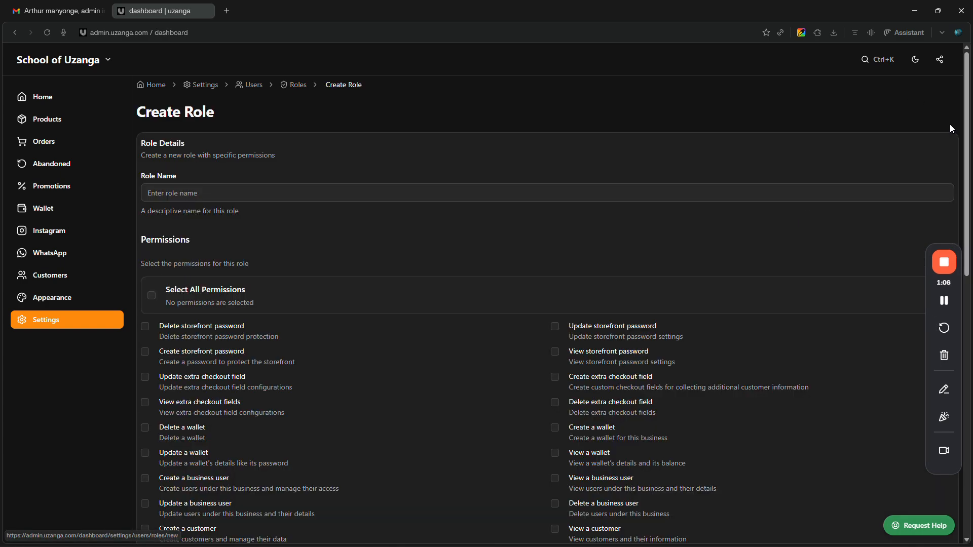
# Name the new role "Shelf Attendant"
pyautogui.click(378, 197)
pyautogui.write('Shelf')
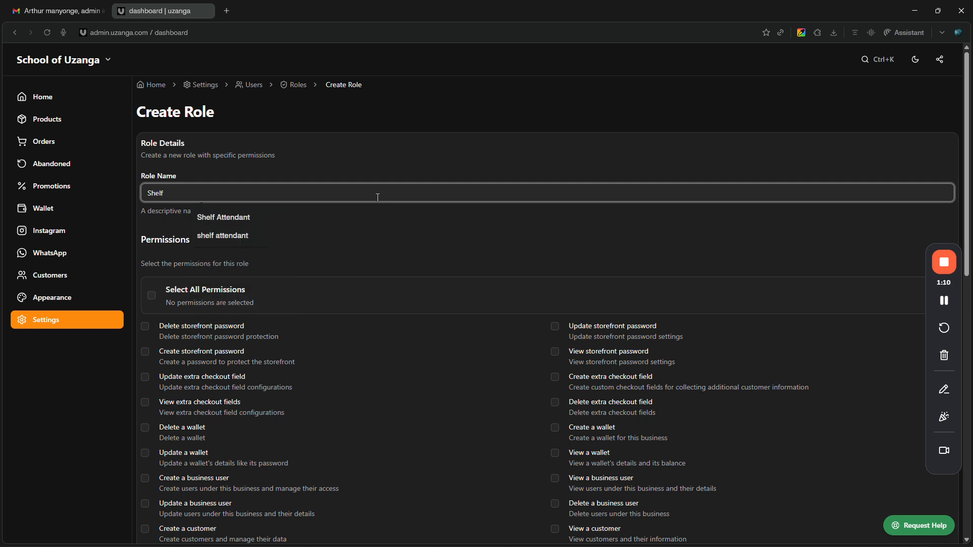
pyautogui.write(' Attendant')
pyautogui.press('super+d')
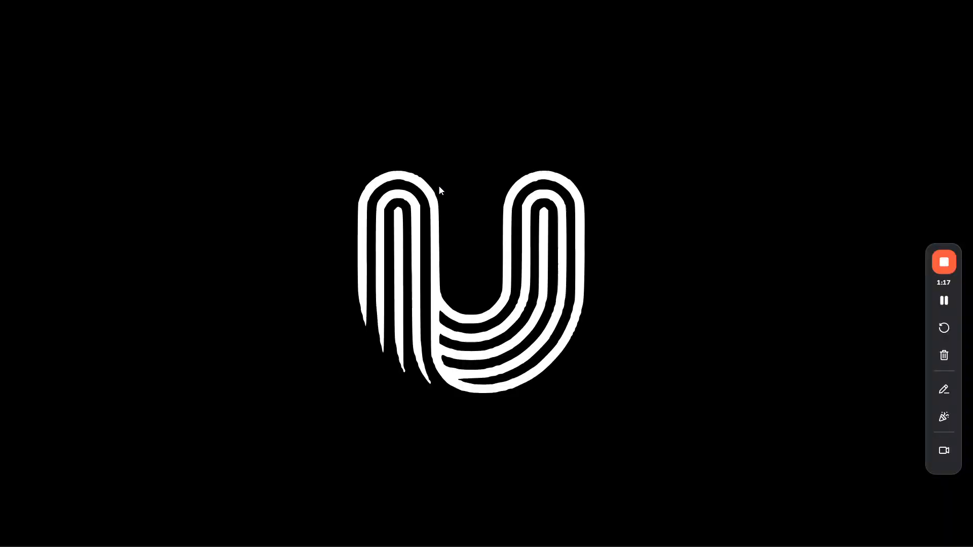
pyautogui.hotkey('alt', 'Tab')
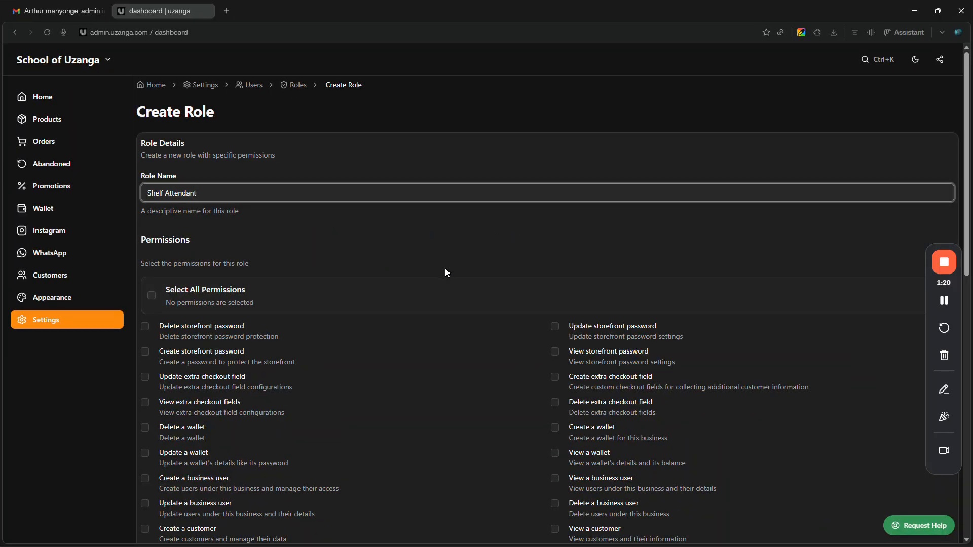
# Grant the role permissions to create, view, update and delete an order
pyautogui.scroll(-6, 440, 299)
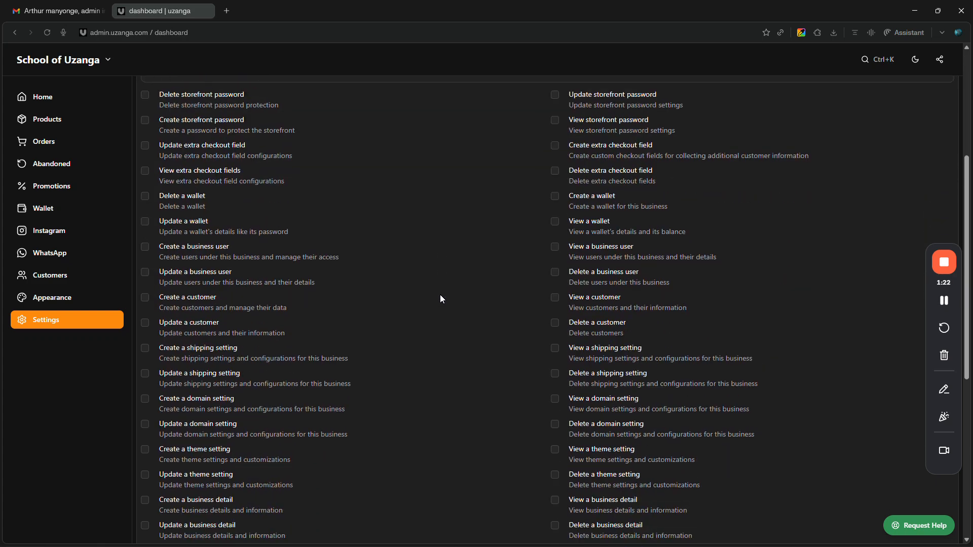
pyautogui.scroll(-5, 440, 299)
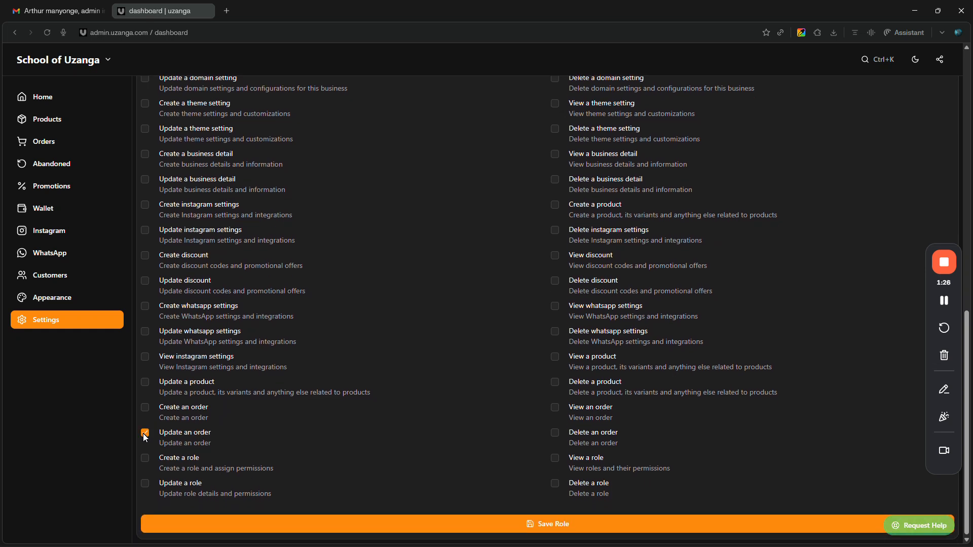
pyautogui.click(144, 409)
# Grant the role the "Create a product" and "View a product" permissions
pyautogui.scroll(5, 518, 458)
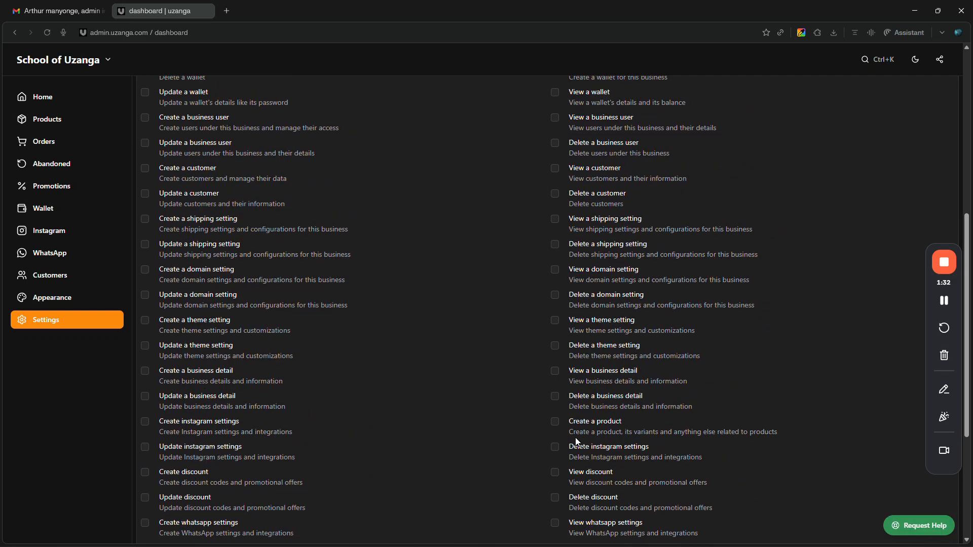
pyautogui.scroll(-1, 576, 442)
pyautogui.click(579, 397)
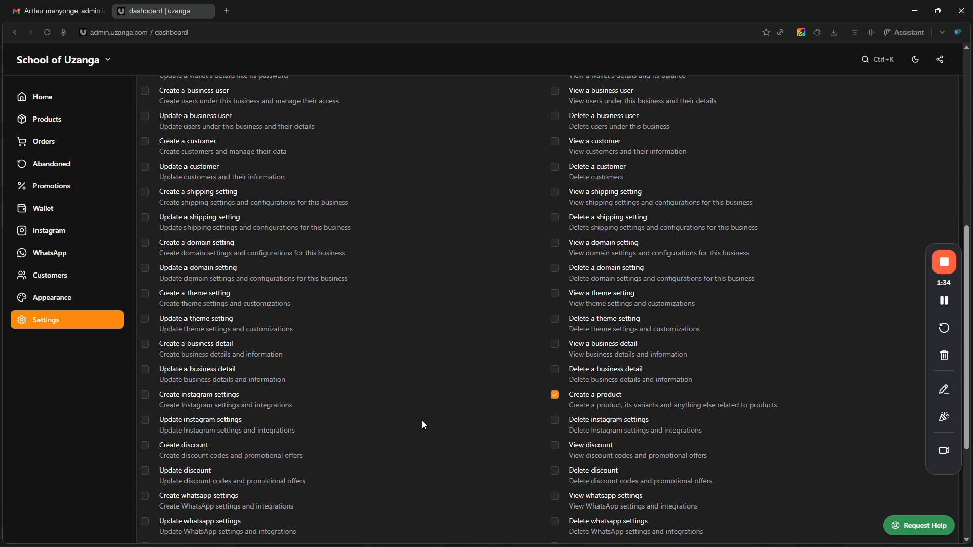
pyautogui.scroll(5, 542, 372)
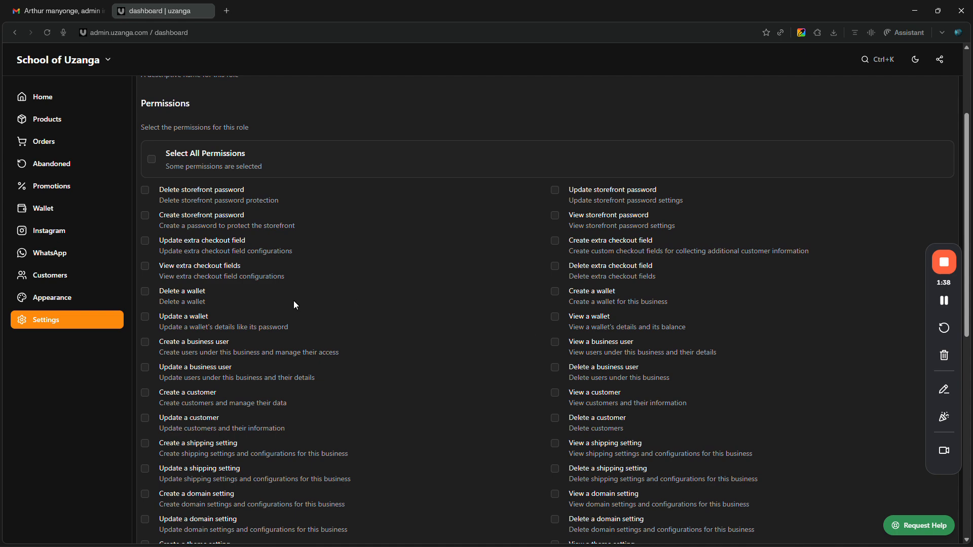
pyautogui.scroll(-3, 293, 304)
pyautogui.scroll(-4, 285, 318)
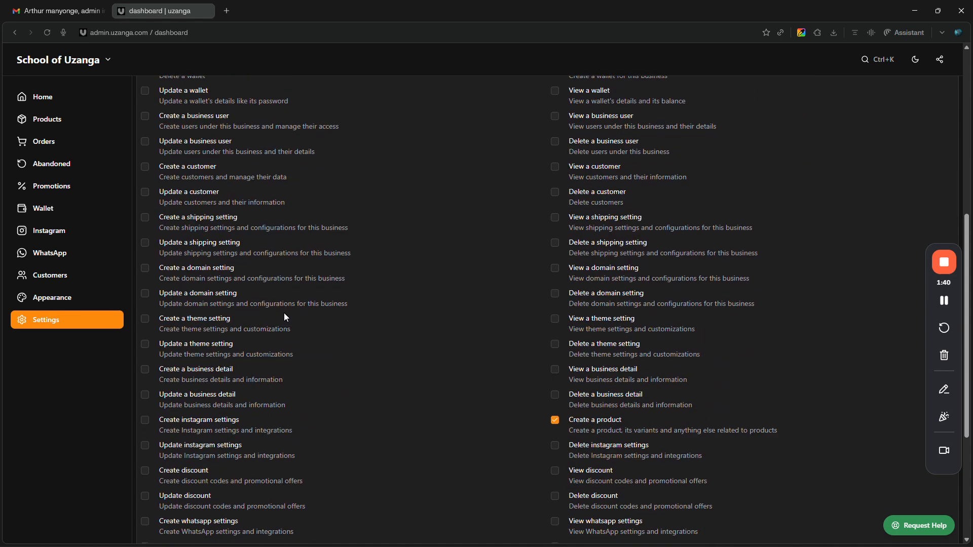
pyautogui.scroll(-2, 285, 315)
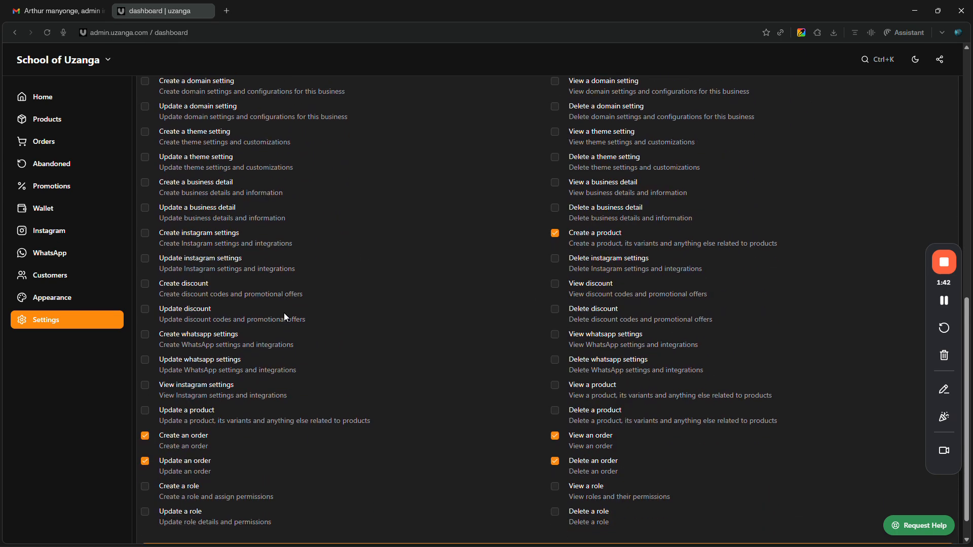
pyautogui.scroll(-1, 284, 312)
pyautogui.scroll(2, 627, 428)
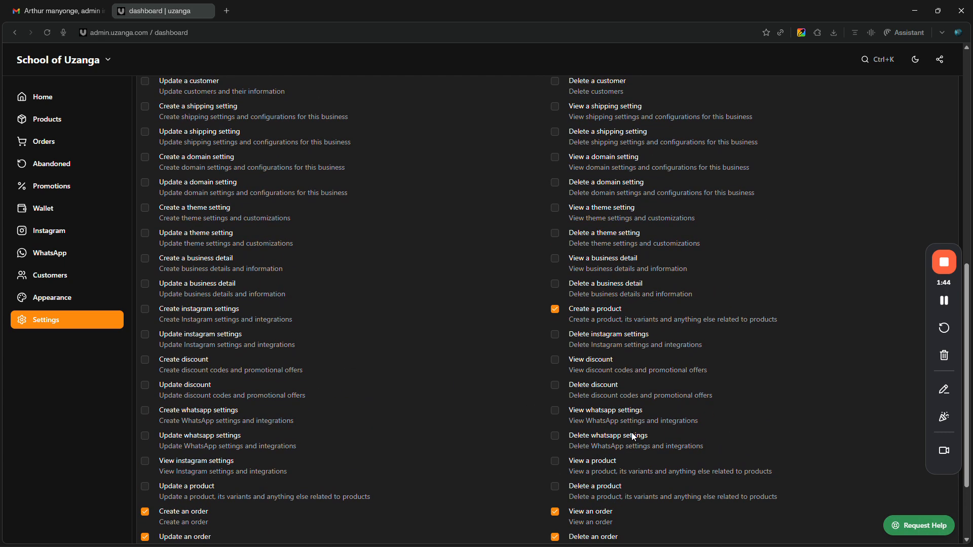
pyautogui.click(605, 465)
# Grant the role the "Update a product" and "Delete a product" permissions, and save the role
pyautogui.scroll(1, 606, 464)
pyautogui.scroll(-2, 606, 465)
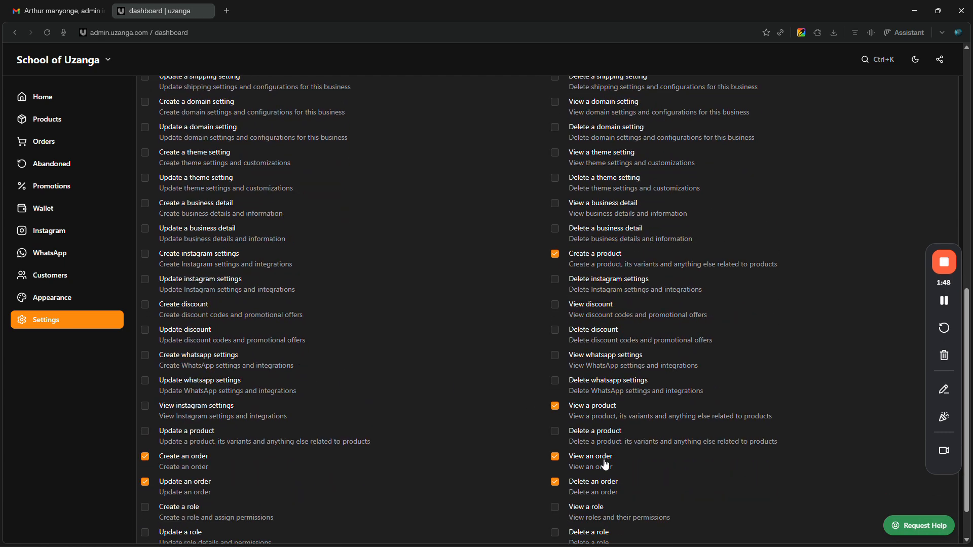
pyautogui.scroll(2, 603, 459)
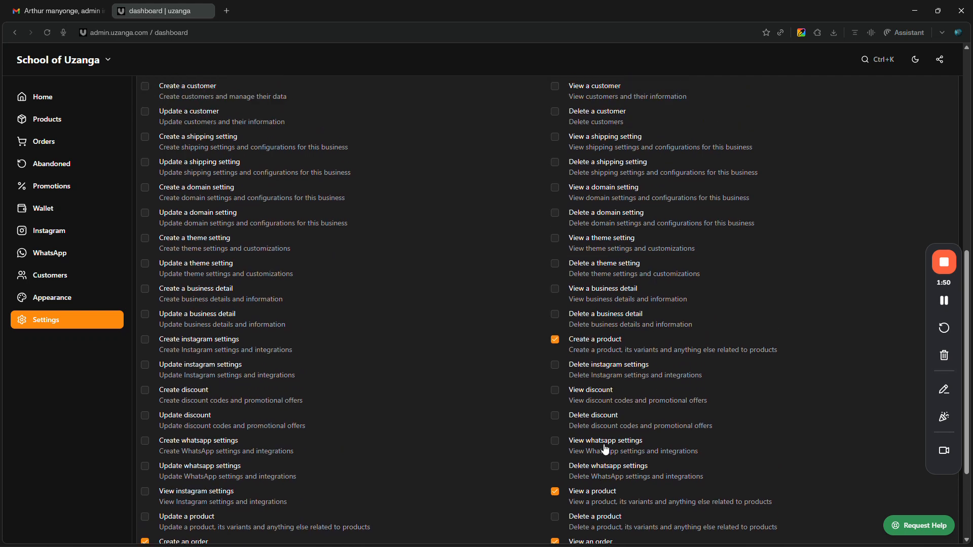
pyautogui.scroll(4, 604, 449)
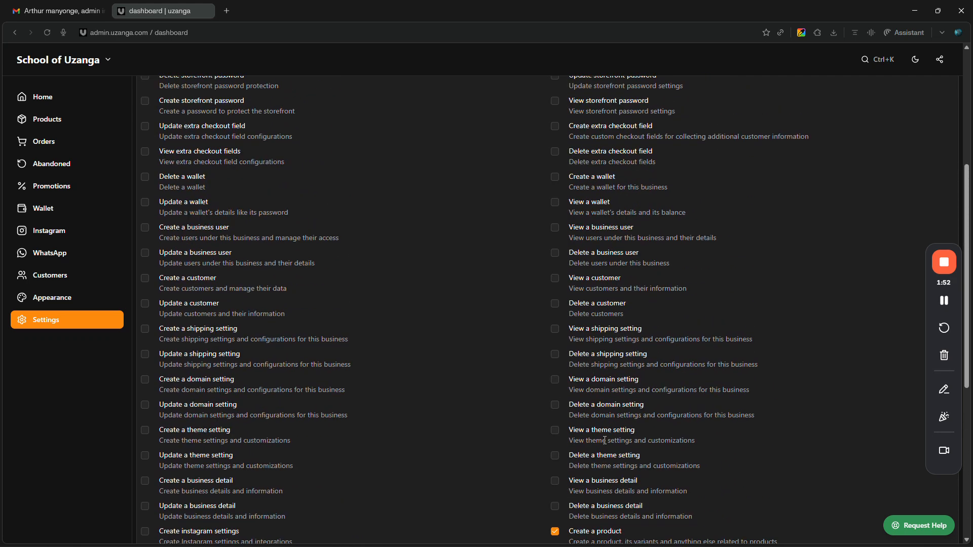
pyautogui.scroll(1, 603, 439)
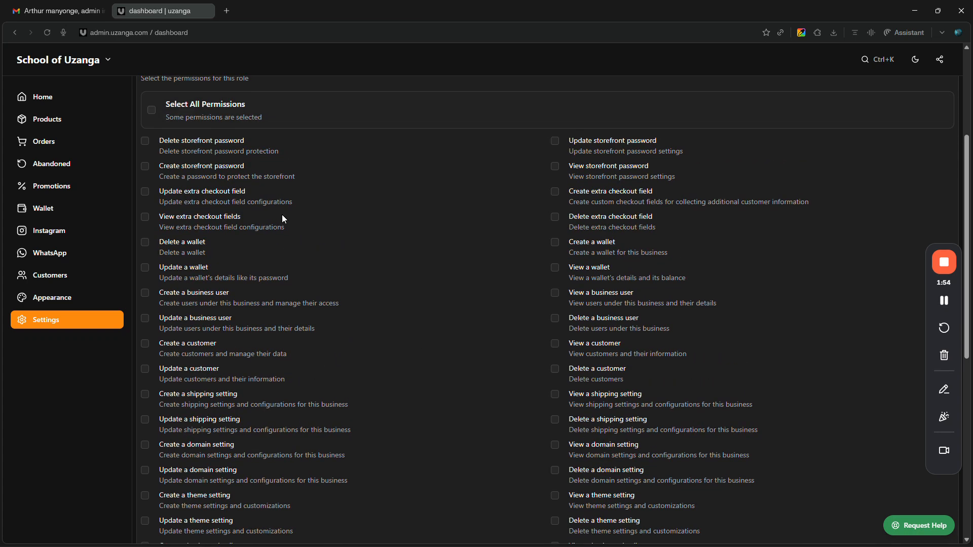
pyautogui.scroll(-3, 269, 222)
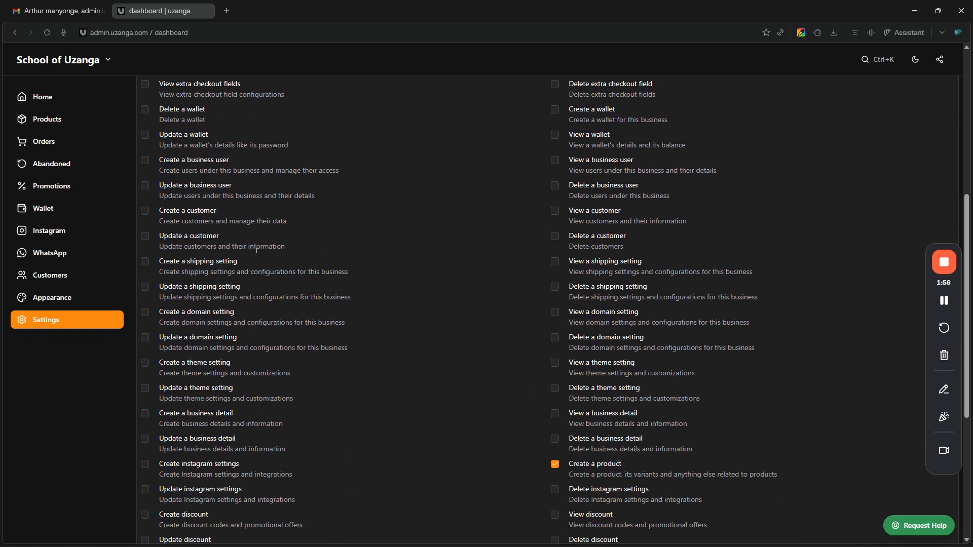
pyautogui.scroll(-2, 257, 249)
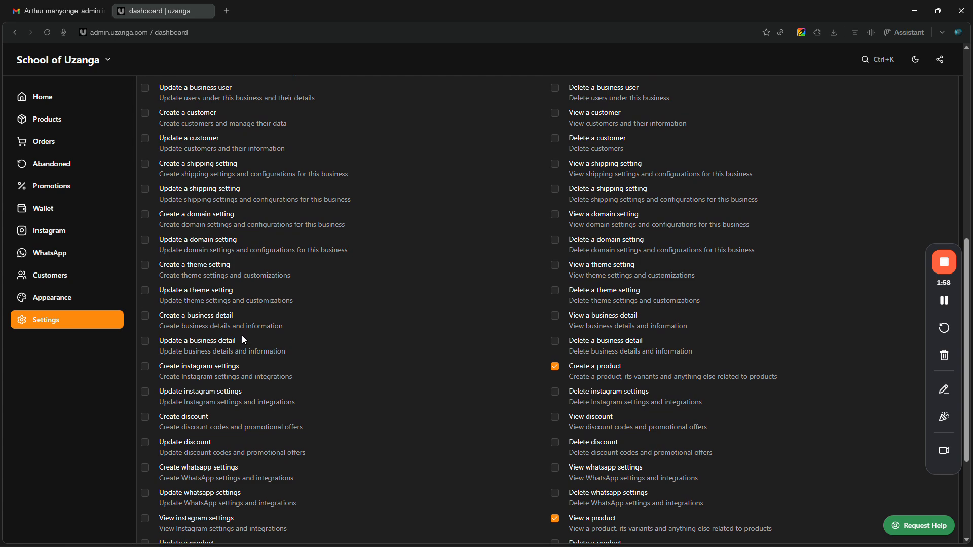
pyautogui.scroll(-3, 242, 335)
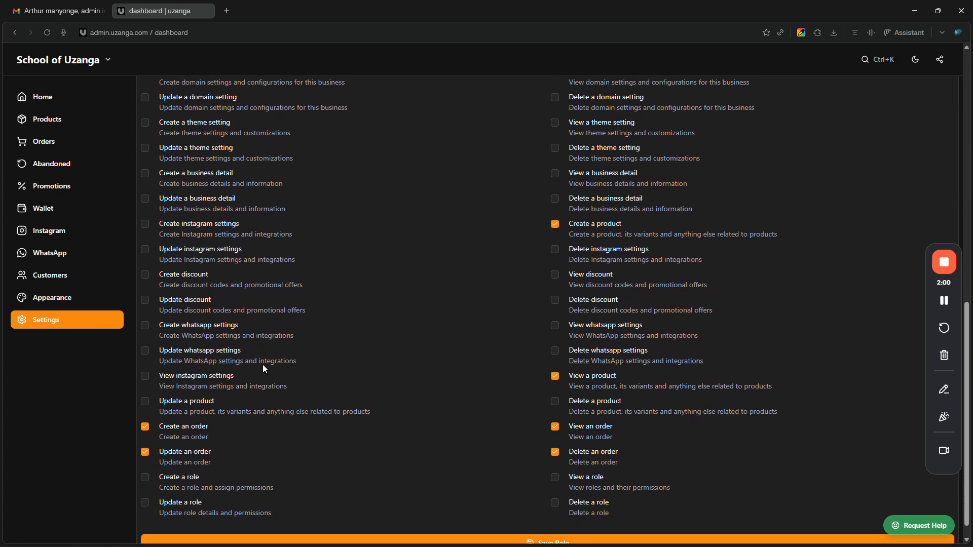
pyautogui.click(204, 400)
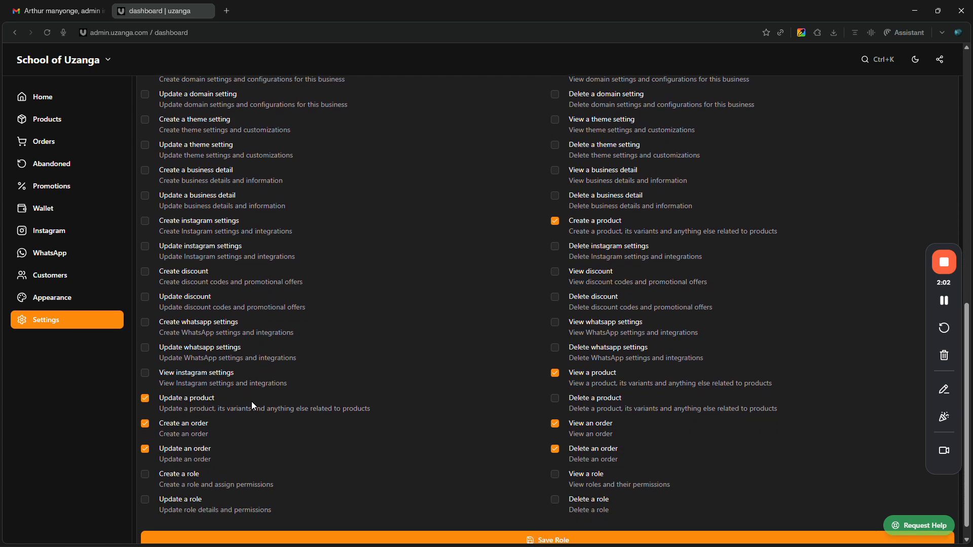
pyautogui.click(613, 400)
pyautogui.scroll(-1, 564, 487)
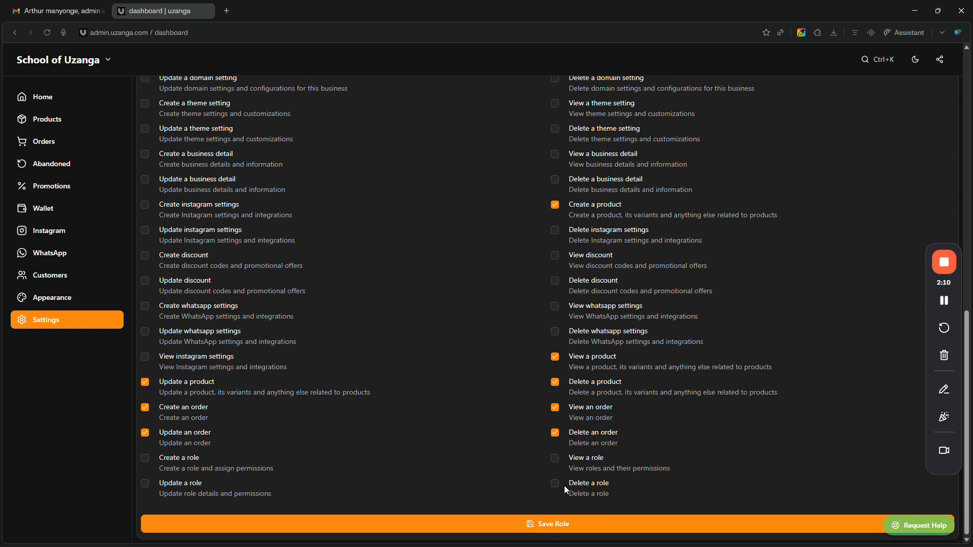
pyautogui.click(570, 521)
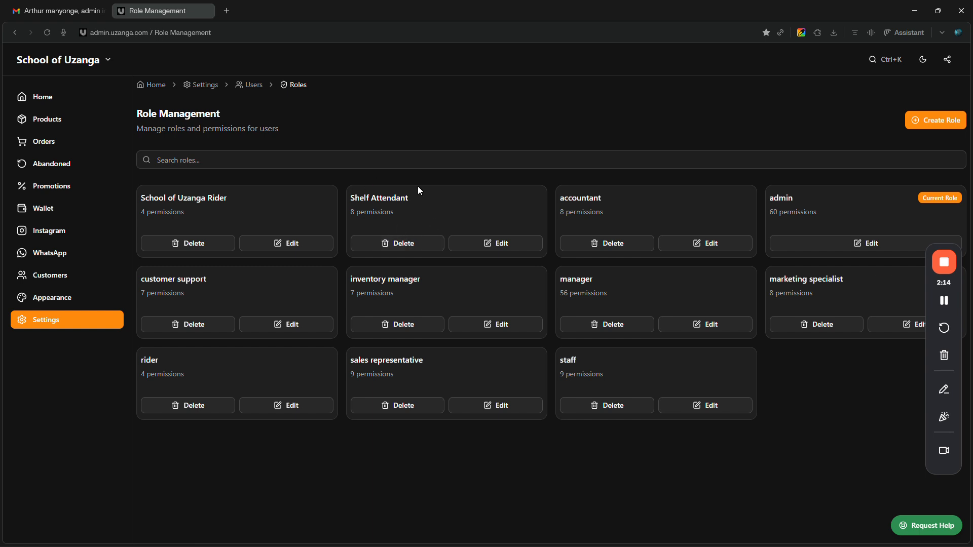
# Open the Shelf Attendant role for editing and review its name and selected permissions
pyautogui.click(466, 245)
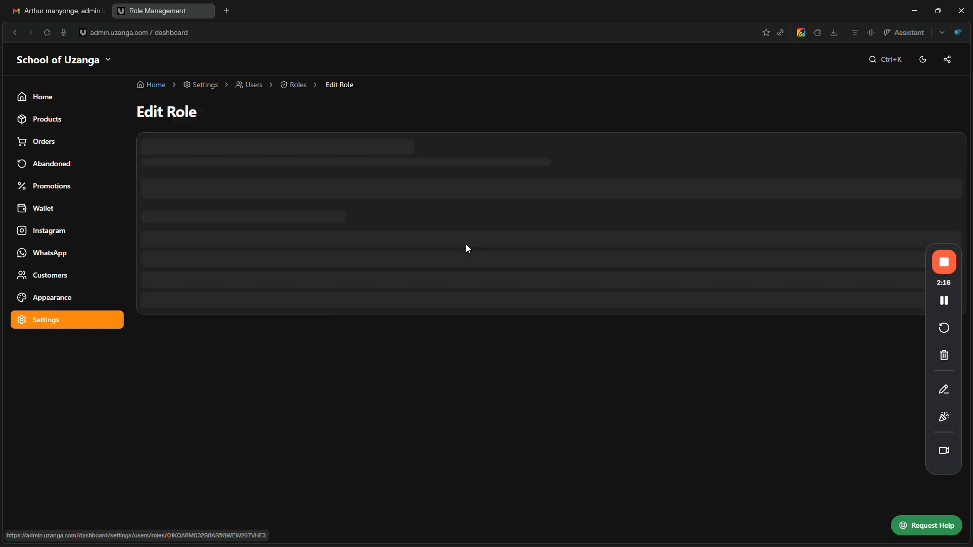
pyautogui.scroll(-15, 576, 282)
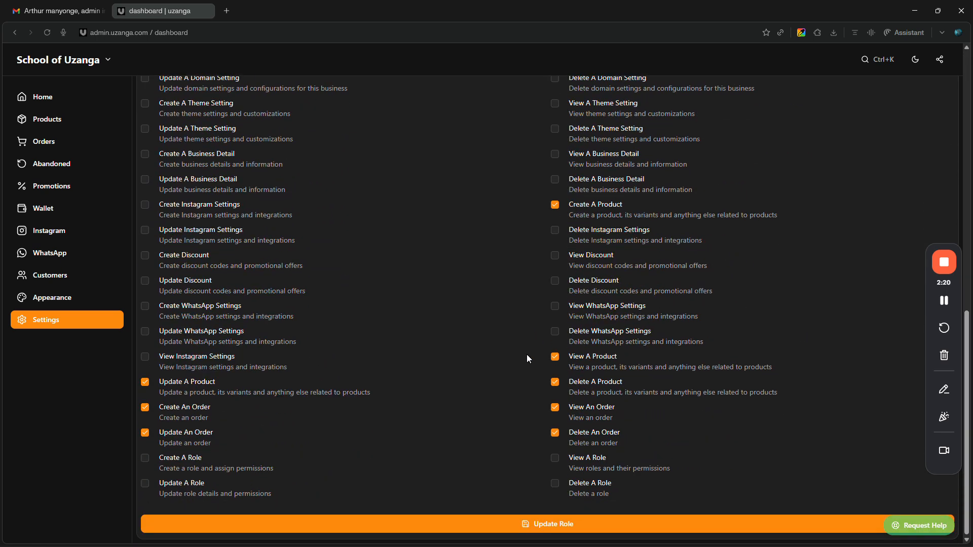
pyautogui.scroll(12, 234, 238)
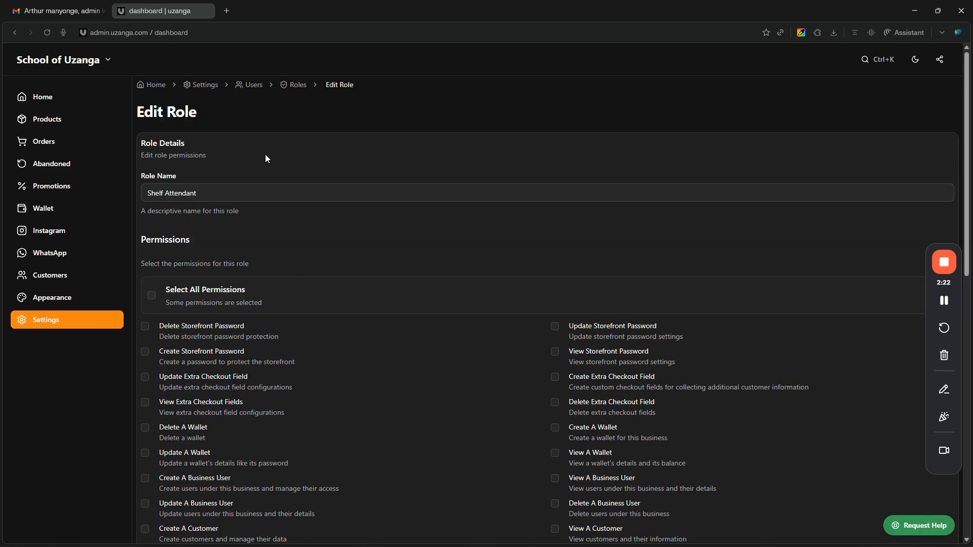
# Fill in a new user invitation with the invitee's email address and the Shelf Attendant role
pyautogui.click(253, 85)
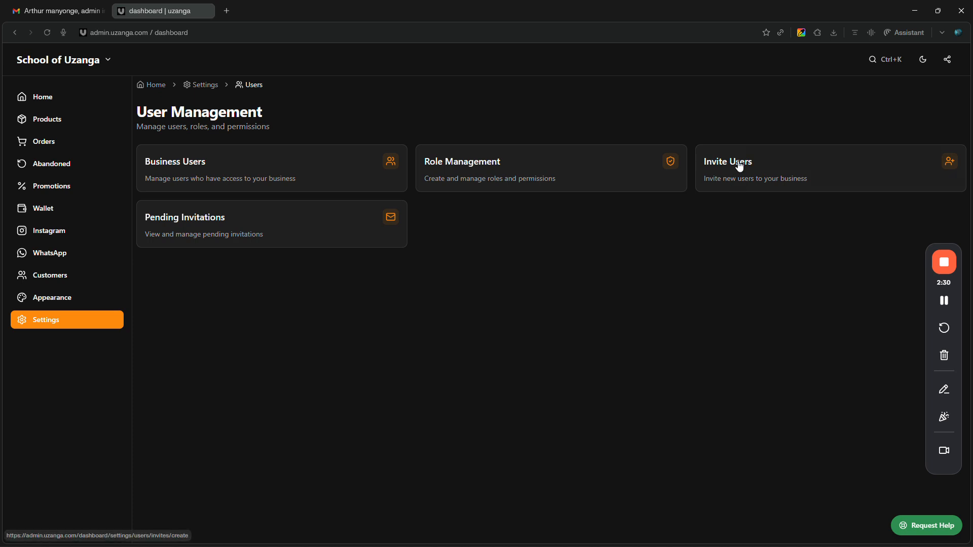
pyautogui.click(708, 182)
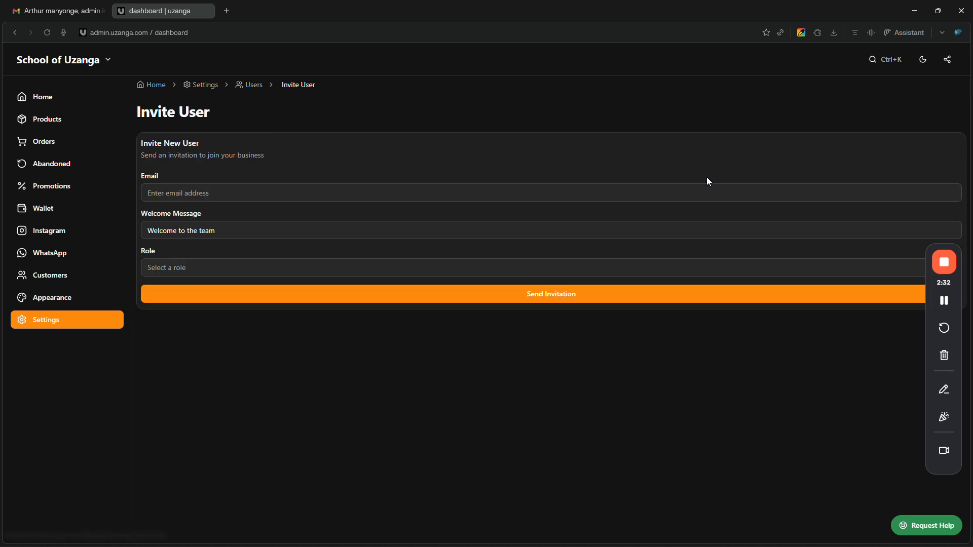
pyautogui.click(360, 194)
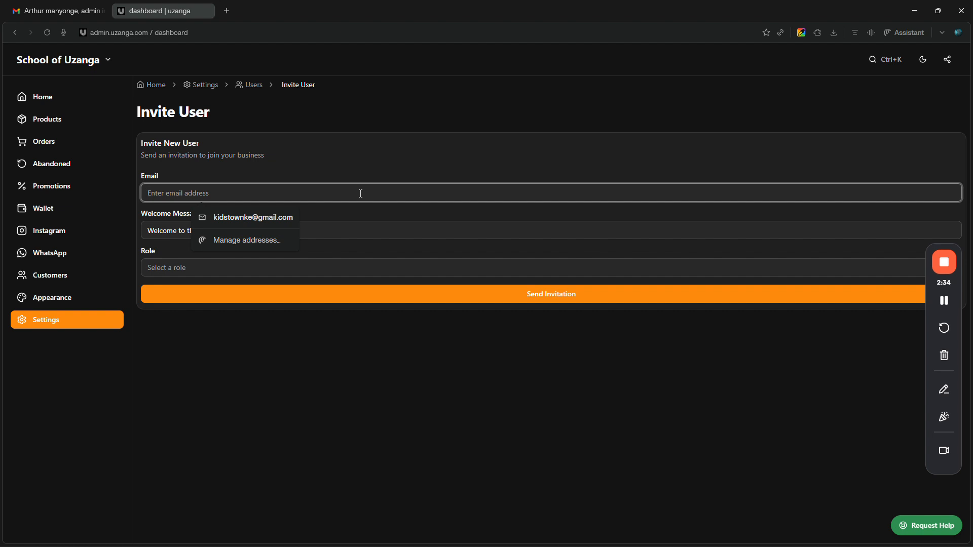
pyautogui.write('arthur')
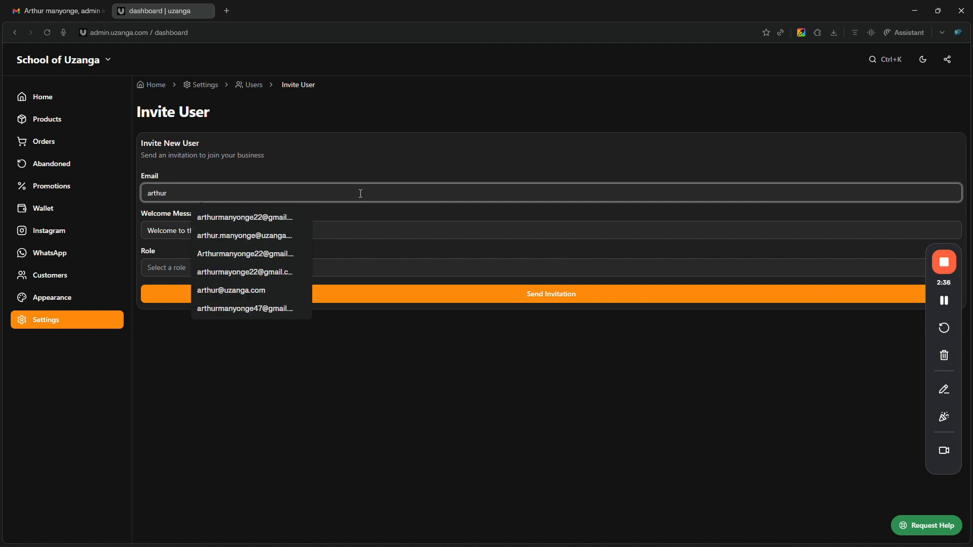
pyautogui.press('Down')
pyautogui.press('Return')
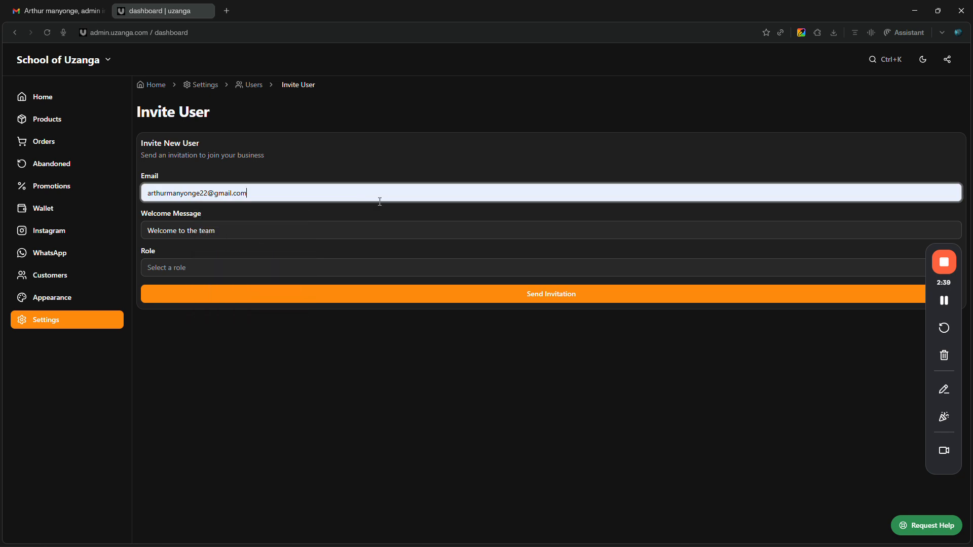
pyautogui.click(199, 272)
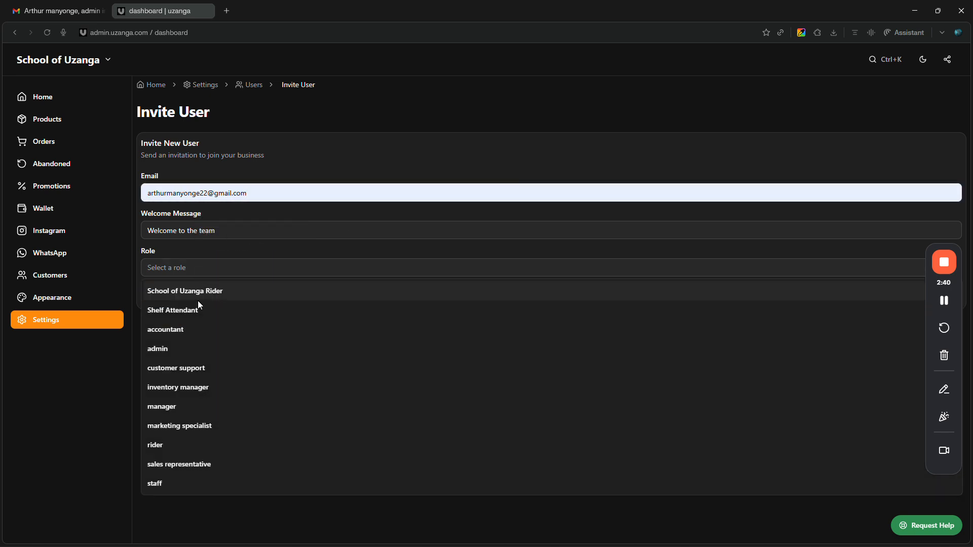
pyautogui.click(199, 309)
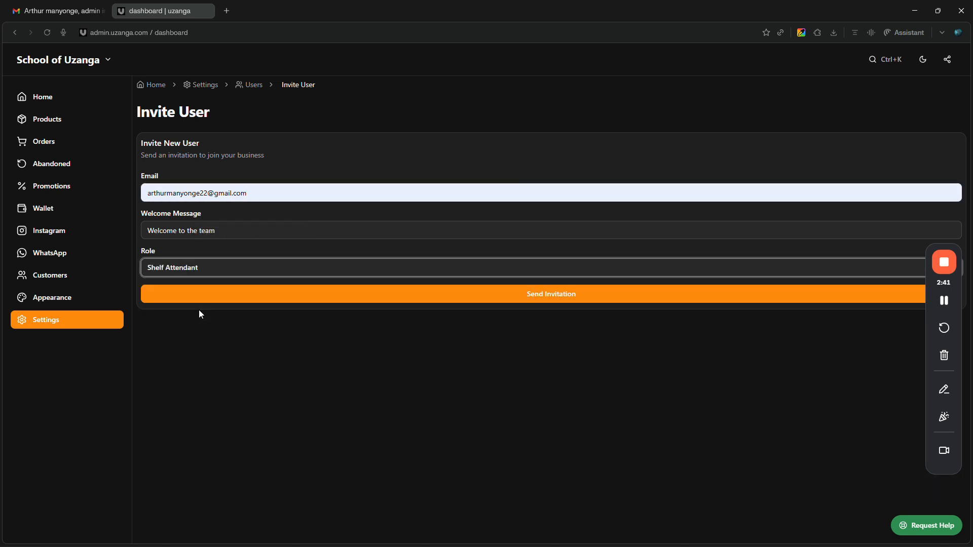
# Try to send the prepared Shelf Attendant invitation to the entered email address
pyautogui.click(357, 299)
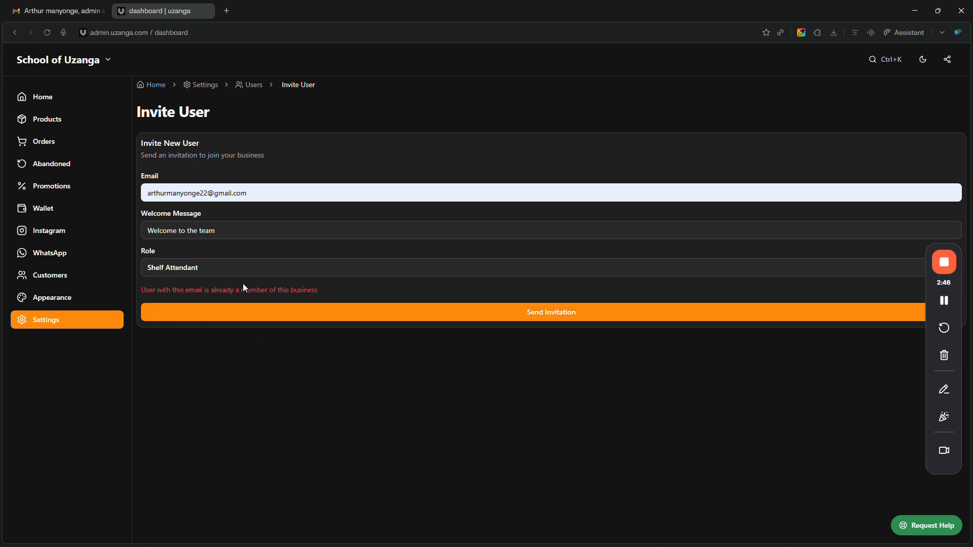
pyautogui.click(246, 270)
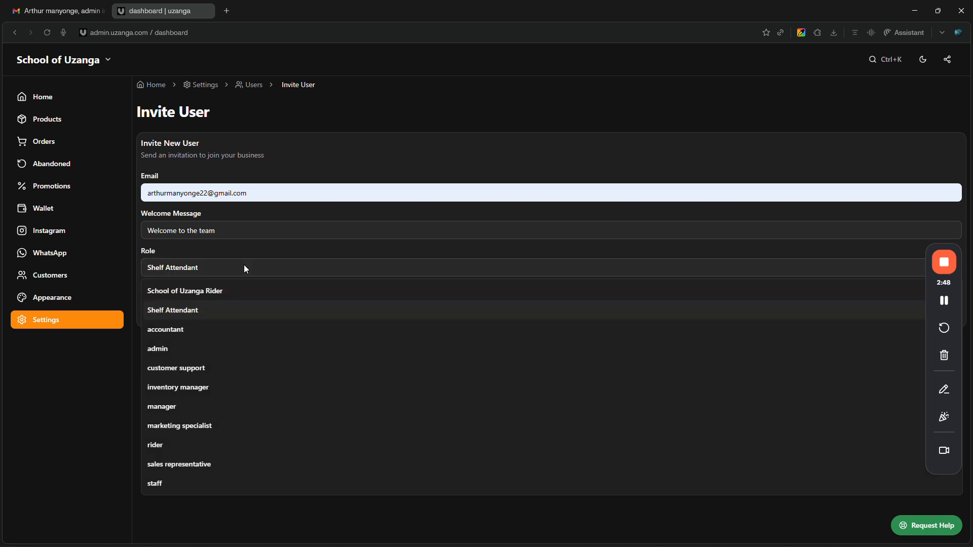
pyautogui.click(87, 384)
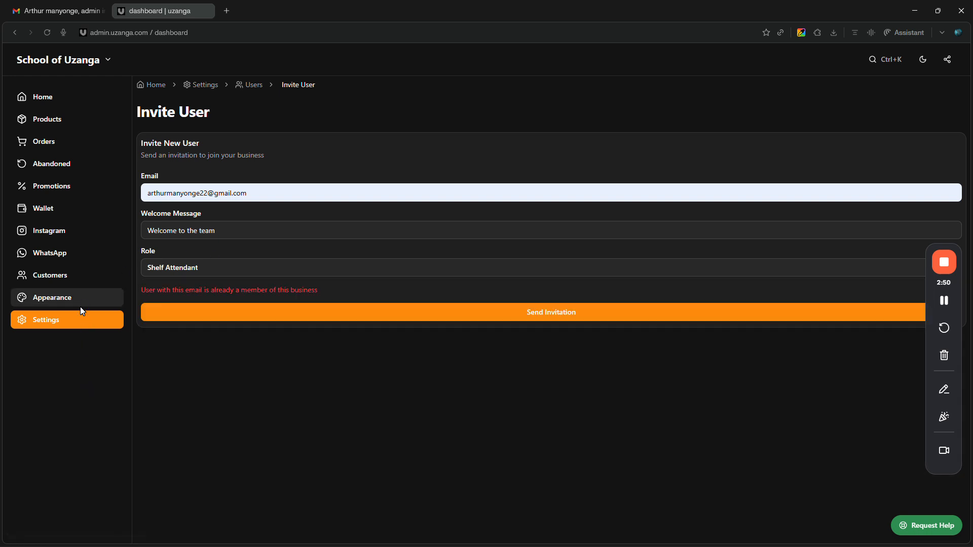
# Remove the user with the School of Uzanga Rider role from the business users in User Management
pyautogui.click(80, 322)
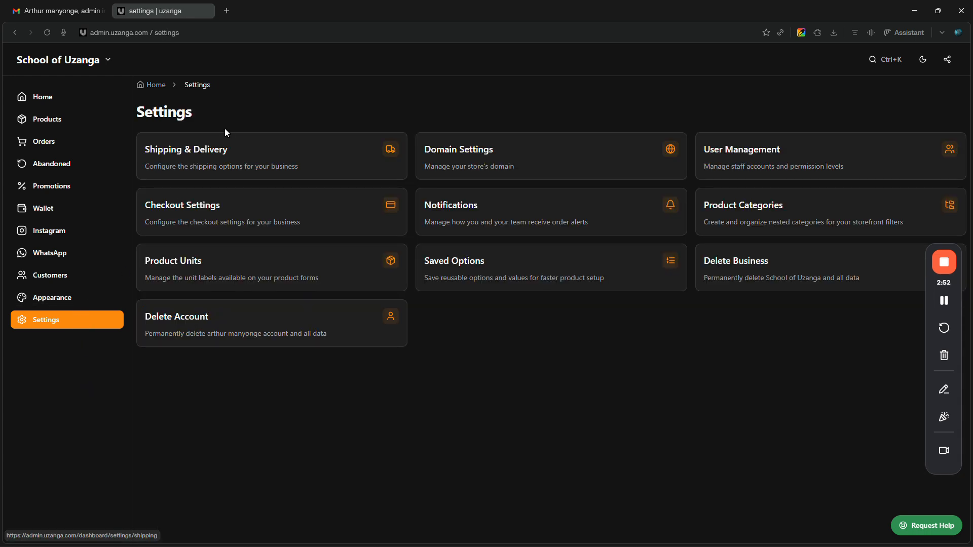
pyautogui.click(743, 151)
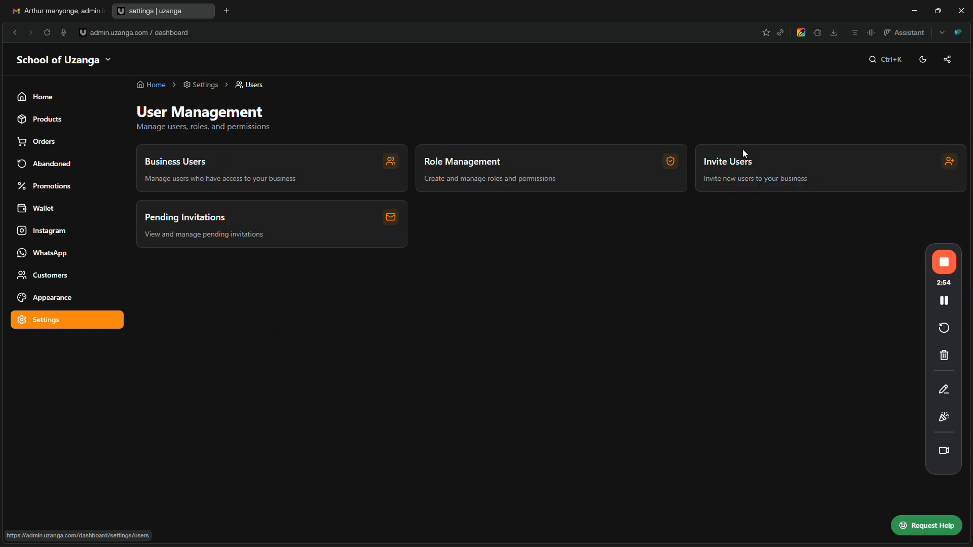
pyautogui.click(213, 159)
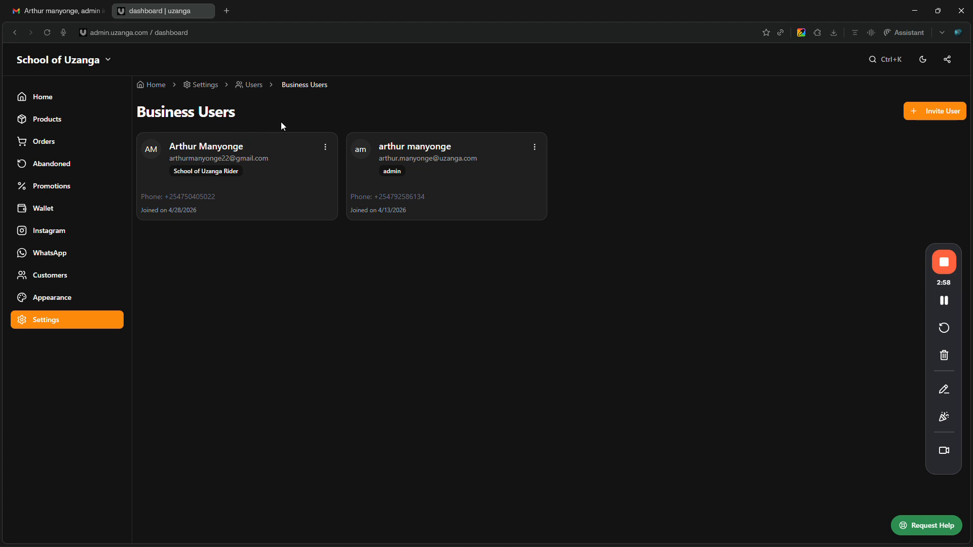
pyautogui.click(325, 150)
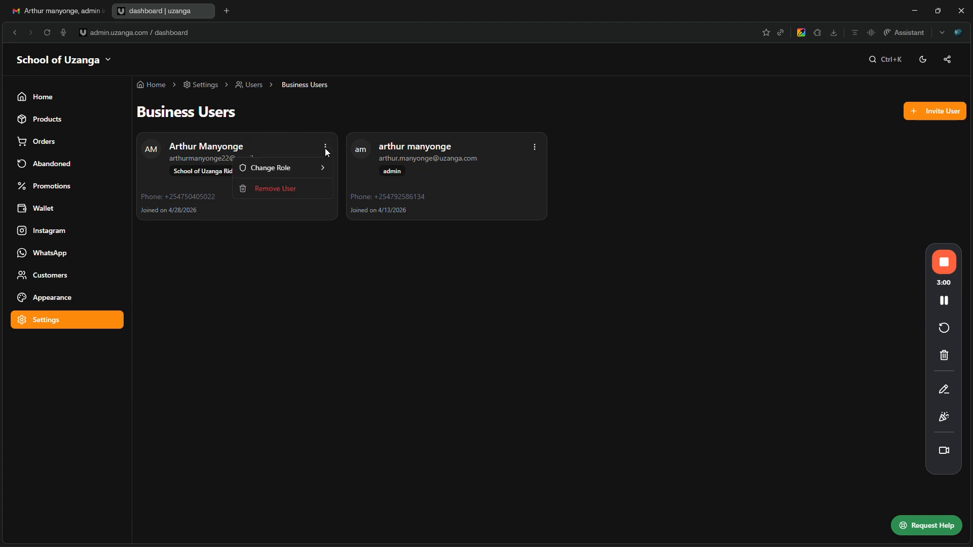
pyautogui.click(324, 245)
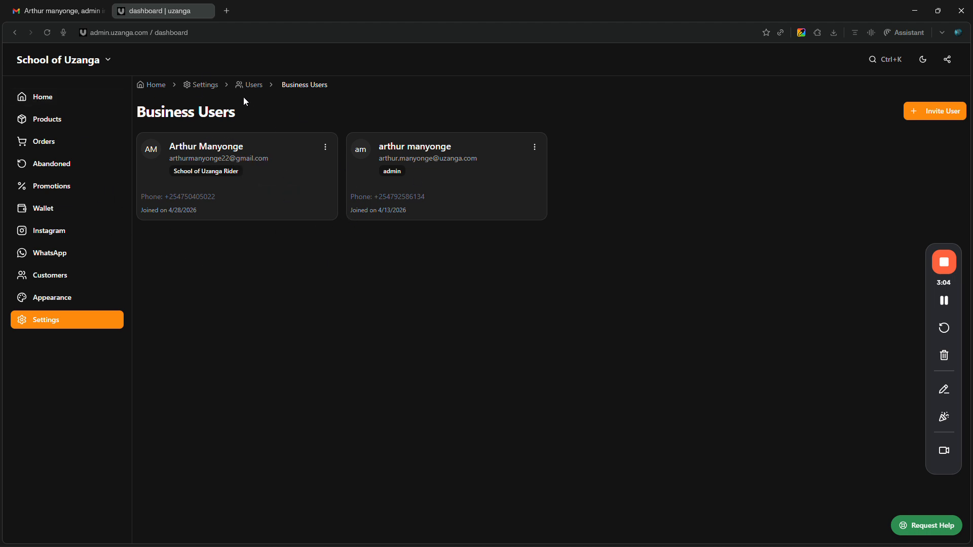
pyautogui.click(325, 147)
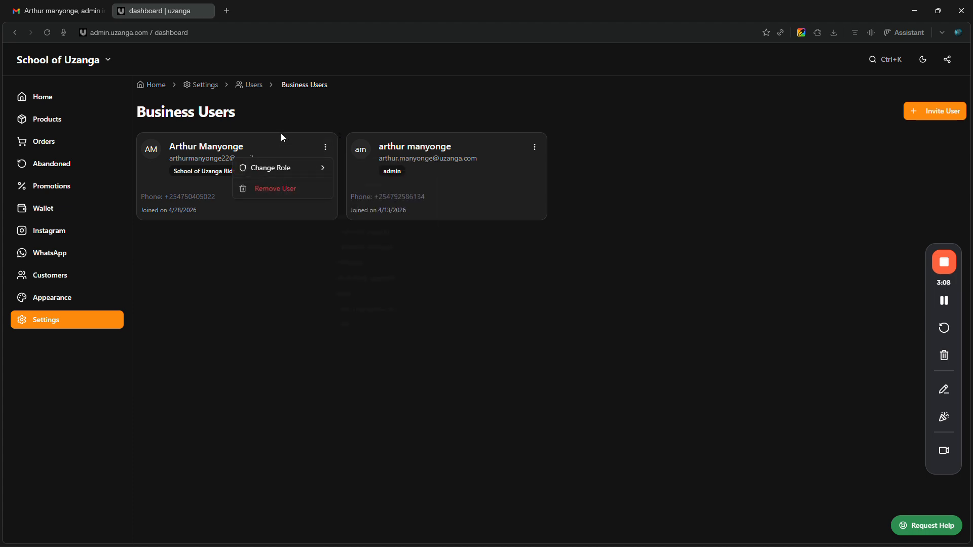
pyautogui.click(287, 190)
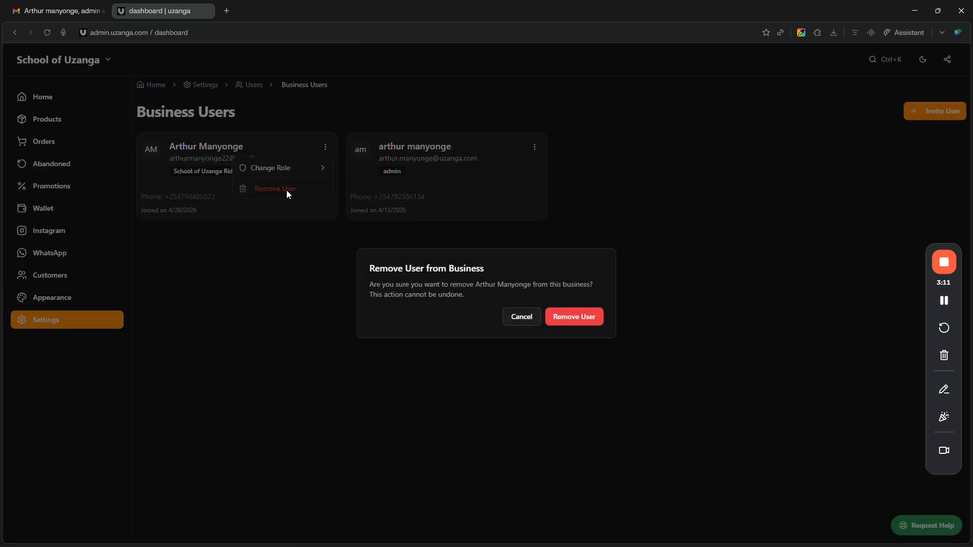
pyautogui.click(573, 317)
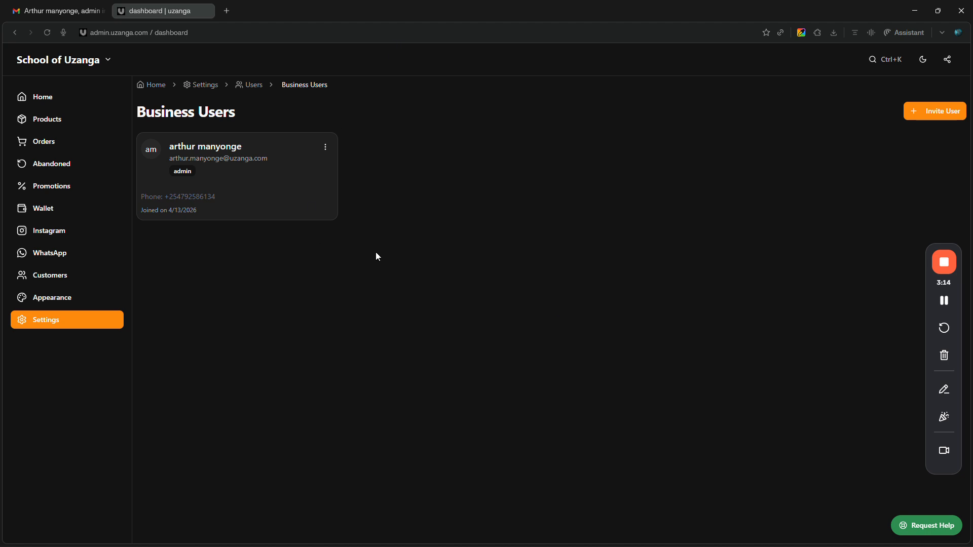
# Send a new user invitation to the removed user's email address with the Shelf Attendant role
pyautogui.click(258, 85)
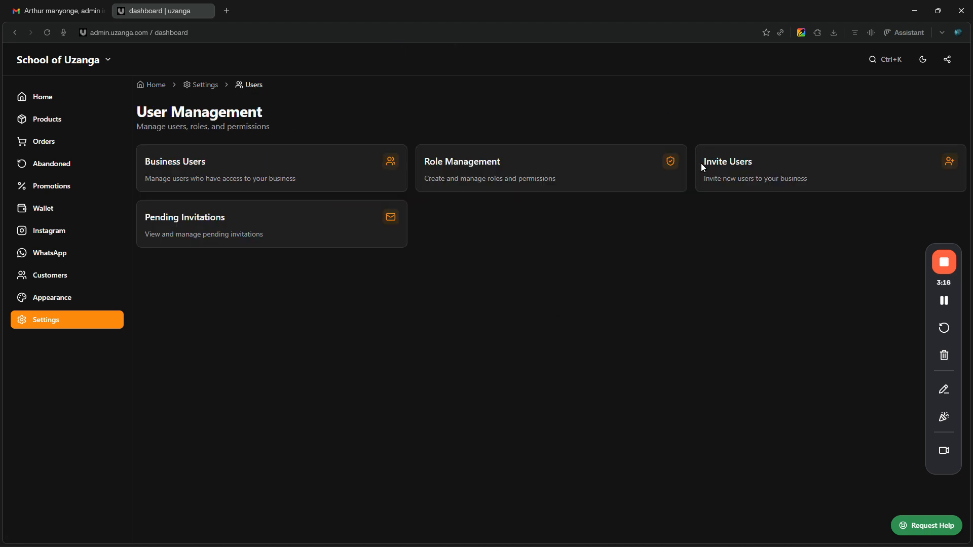
pyautogui.click(739, 168)
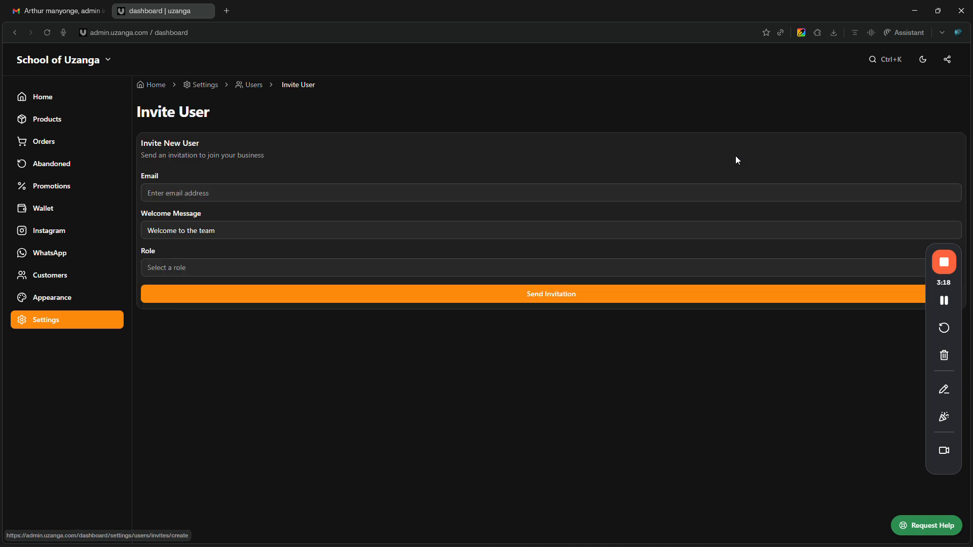
pyautogui.click(327, 195)
pyautogui.write('art')
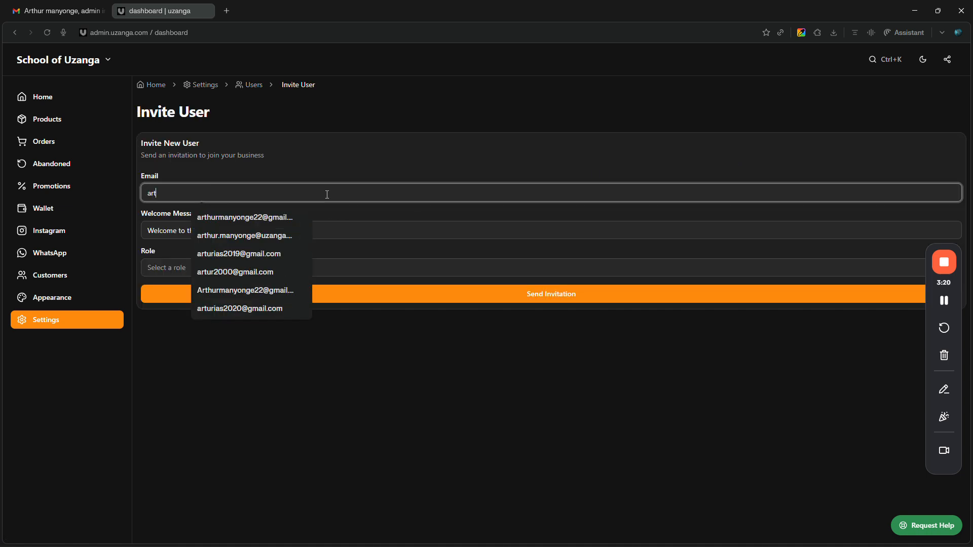
pyautogui.press('Down')
pyautogui.press('Return')
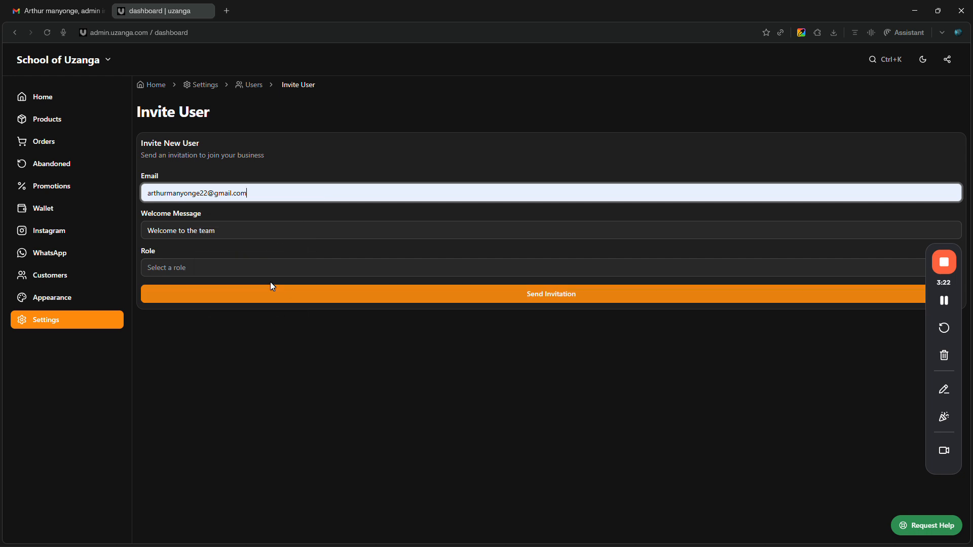
pyautogui.click(271, 267)
pyautogui.click(222, 311)
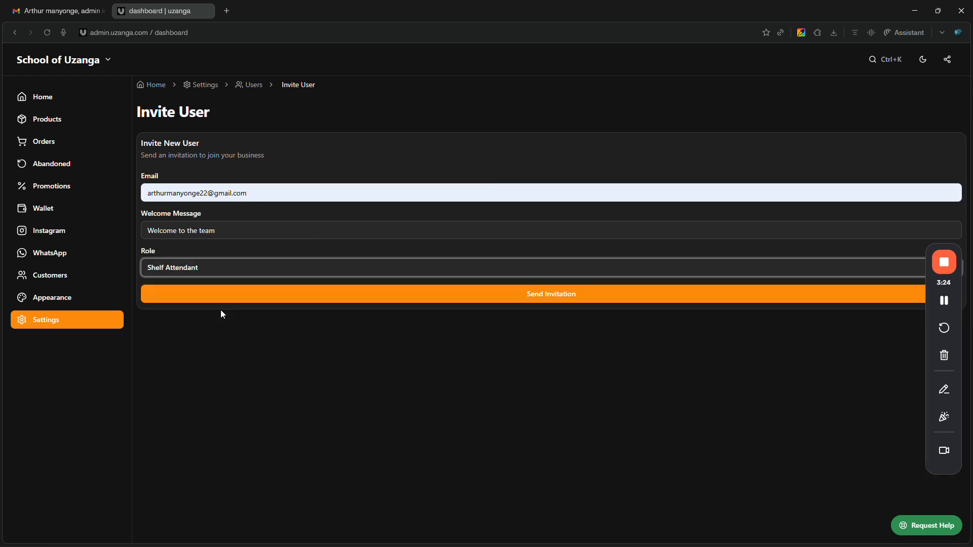
pyautogui.click(302, 301)
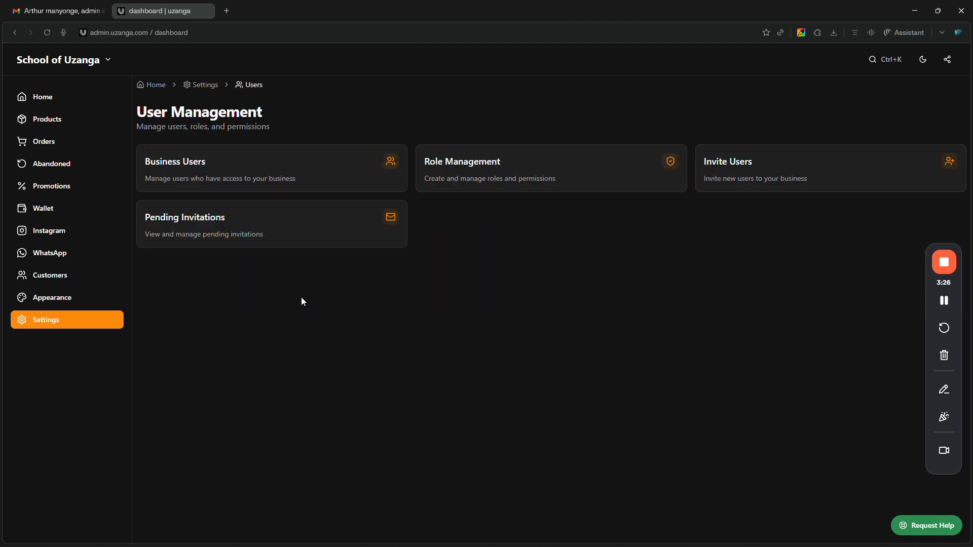
# Switch to Gmail, open the newest School of Uzanga invitation email and try to accept the invitation
pyautogui.click(66, 7)
pyautogui.click(151, 10)
pyautogui.hotkey('alt', 'Tab')
pyautogui.click(74, 10)
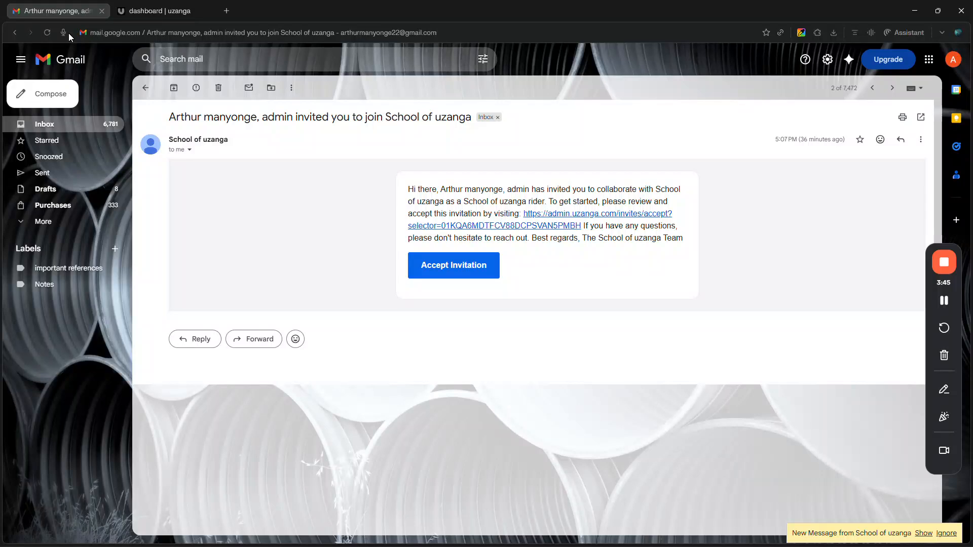
pyautogui.click(138, 89)
pyautogui.click(439, 140)
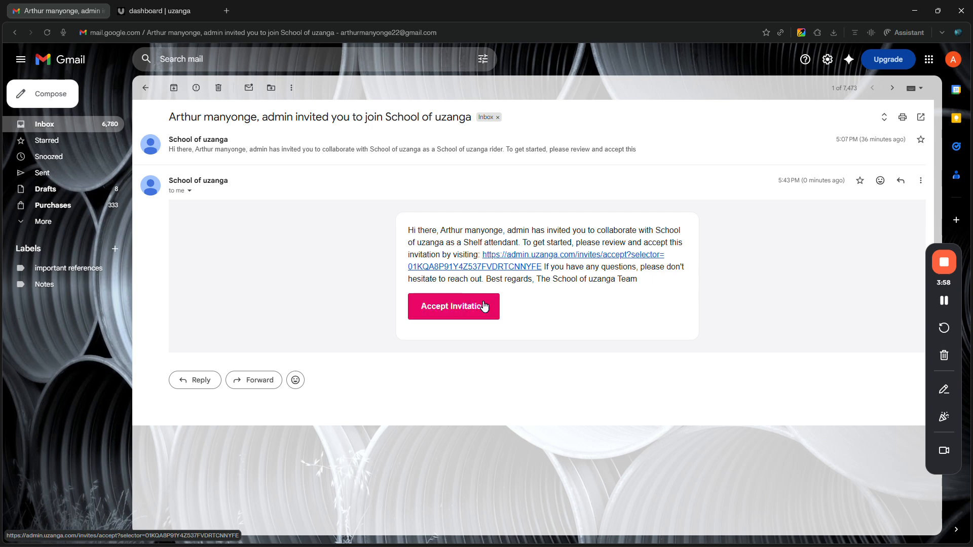
pyautogui.click(484, 305)
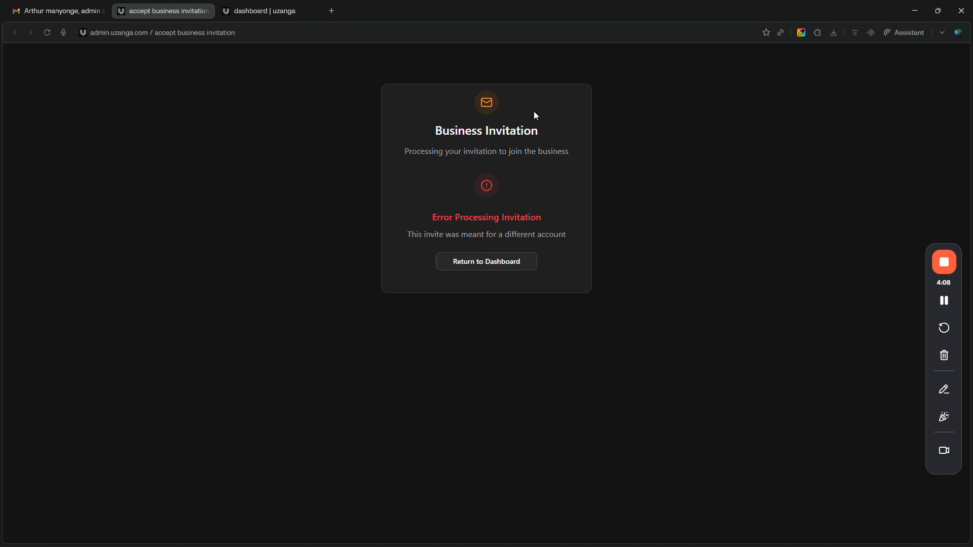
# Return to the store dashboard and log out of the admin account
pyautogui.click(515, 264)
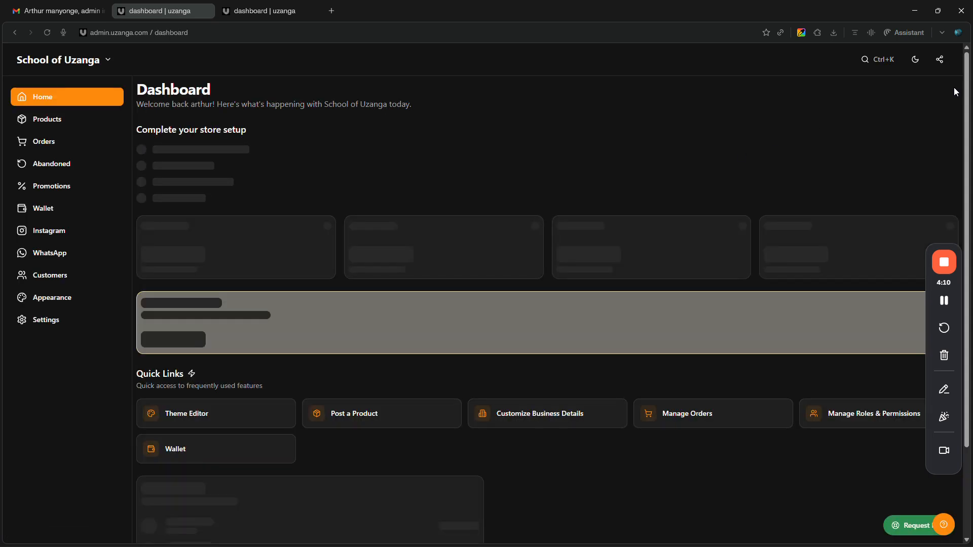
pyautogui.click(944, 60)
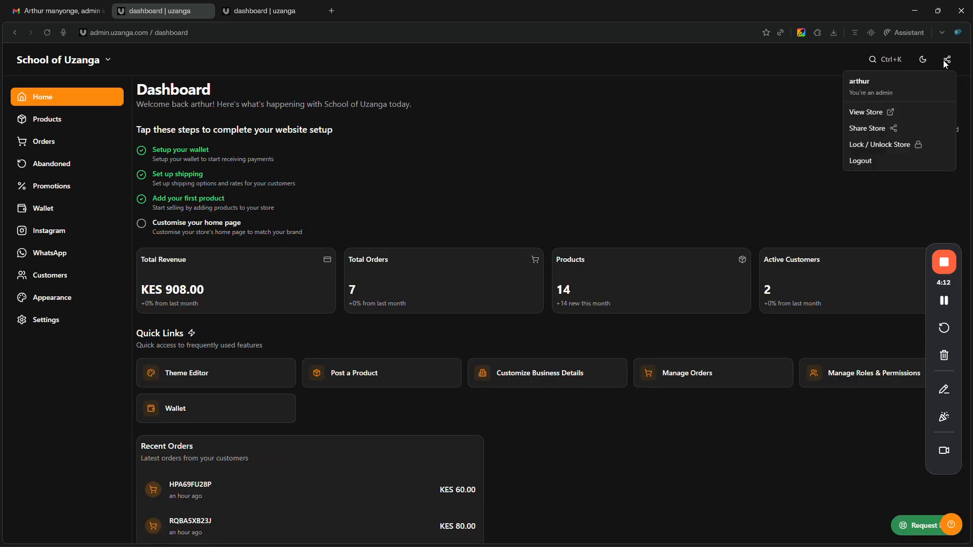
pyautogui.click(879, 159)
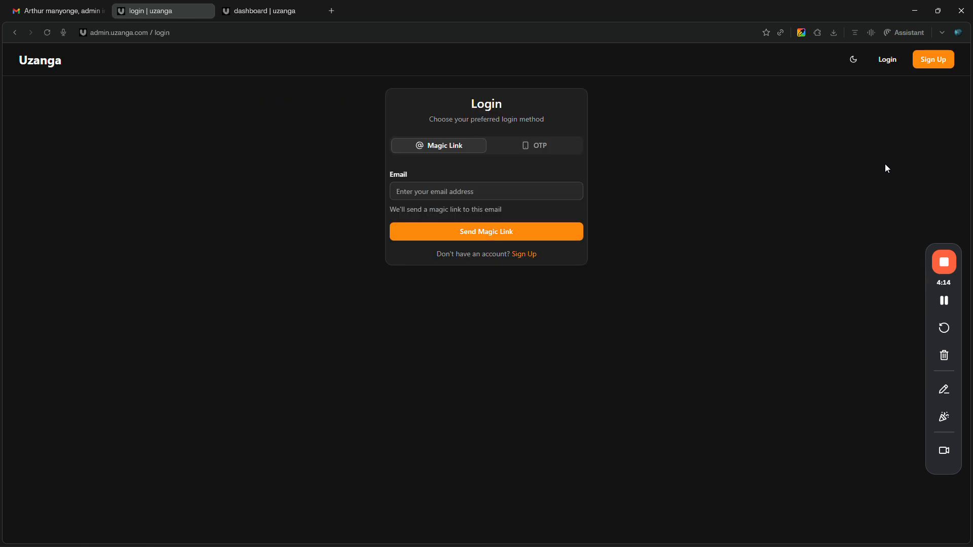
# Request a login magic link for the invited user's email address
pyautogui.click(488, 194)
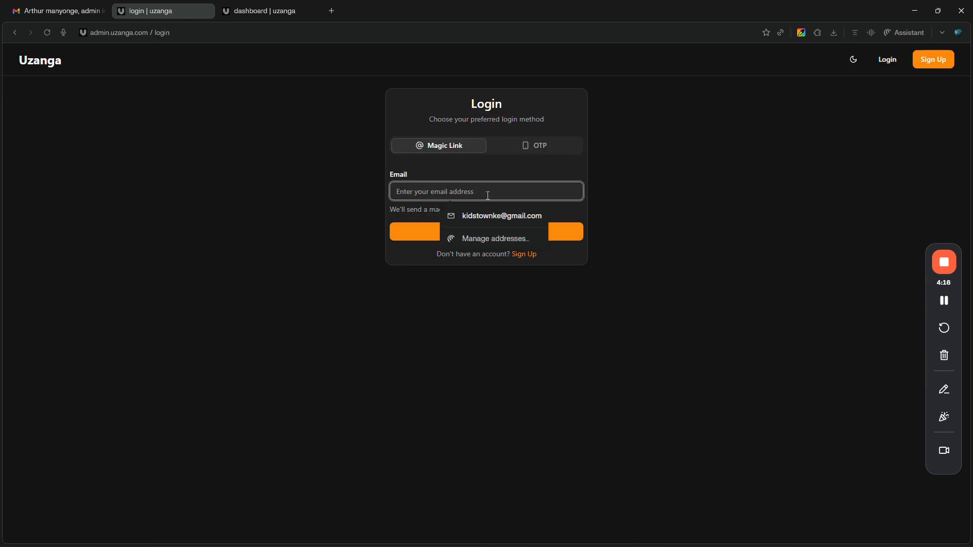
pyautogui.write('arthur')
pyautogui.press('Down')
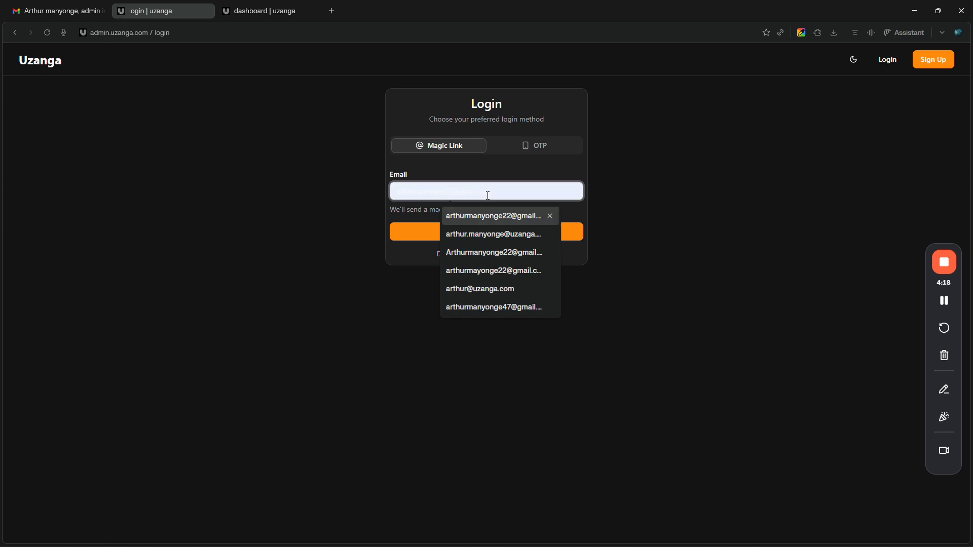
pyautogui.press('Return')
pyautogui.click(505, 229)
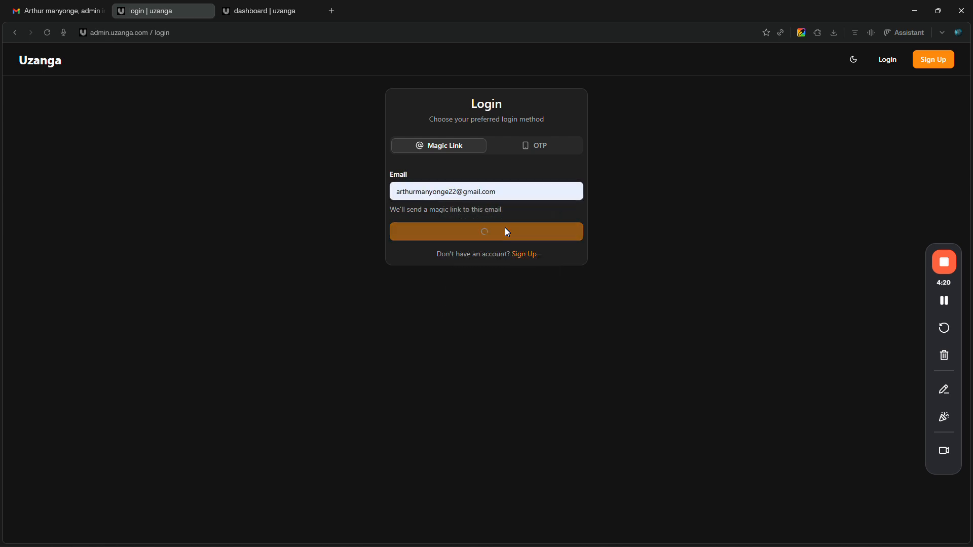
# Log in to the dashboard through the newest Login Magic Link email in Gmail and check the account's business list
pyautogui.click(44, 10)
pyautogui.click(146, 87)
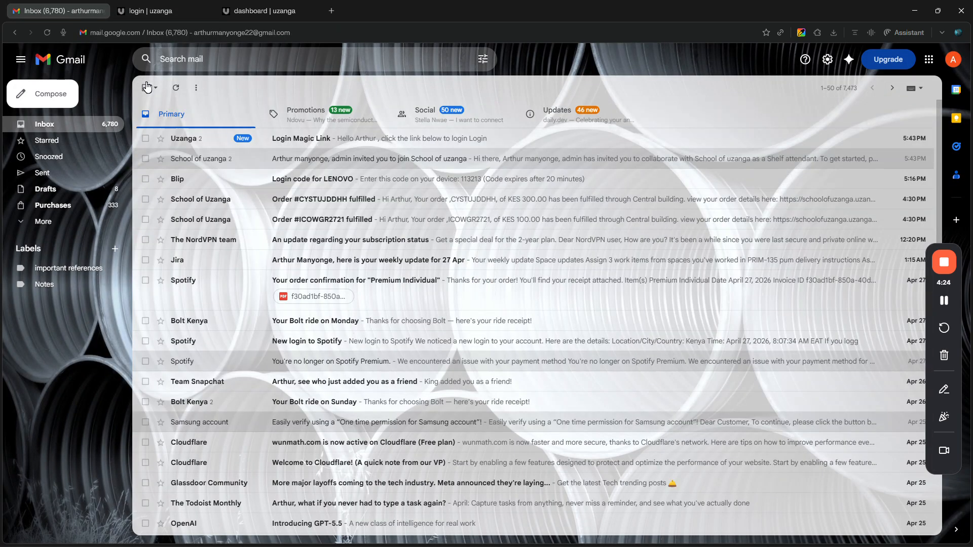
pyautogui.click(296, 138)
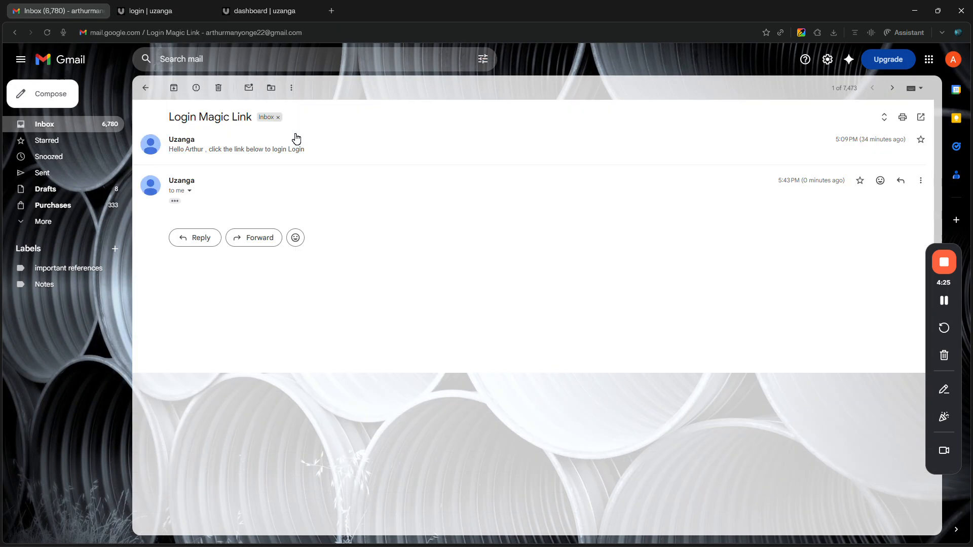
pyautogui.click(174, 202)
pyautogui.click(421, 267)
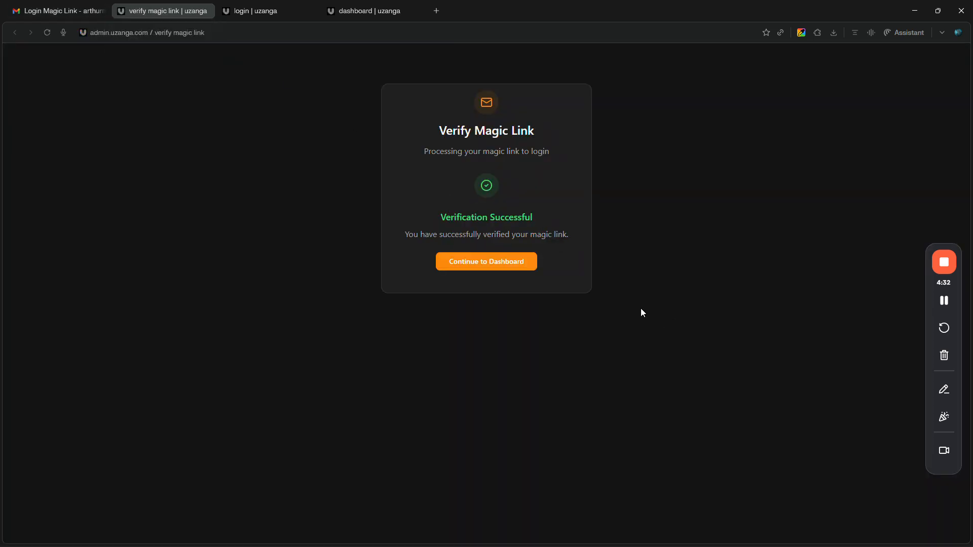
pyautogui.click(509, 267)
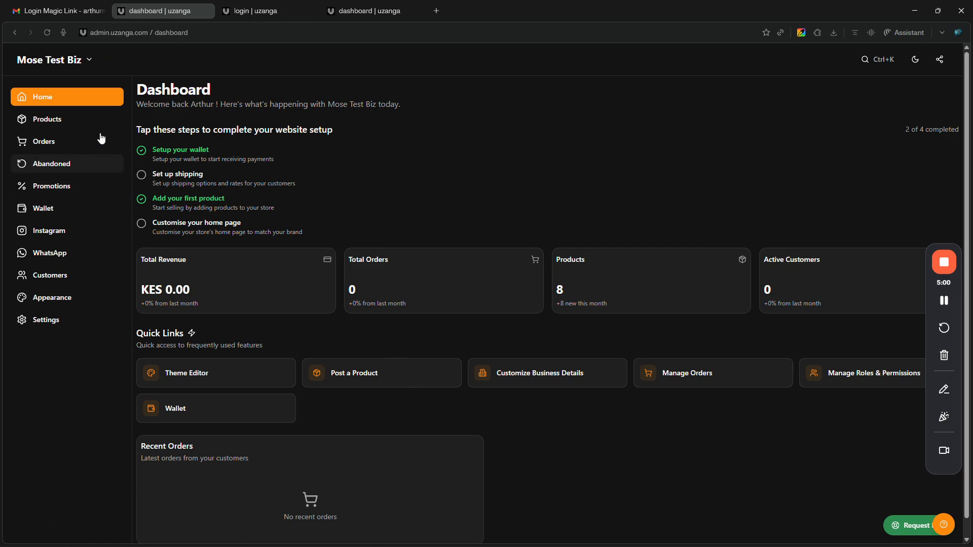
pyautogui.click(79, 69)
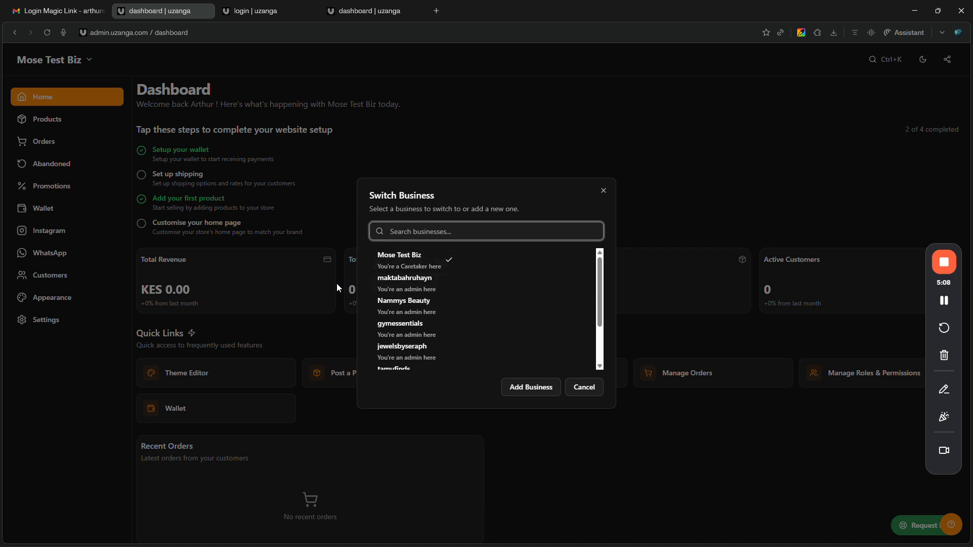
pyautogui.click(480, 71)
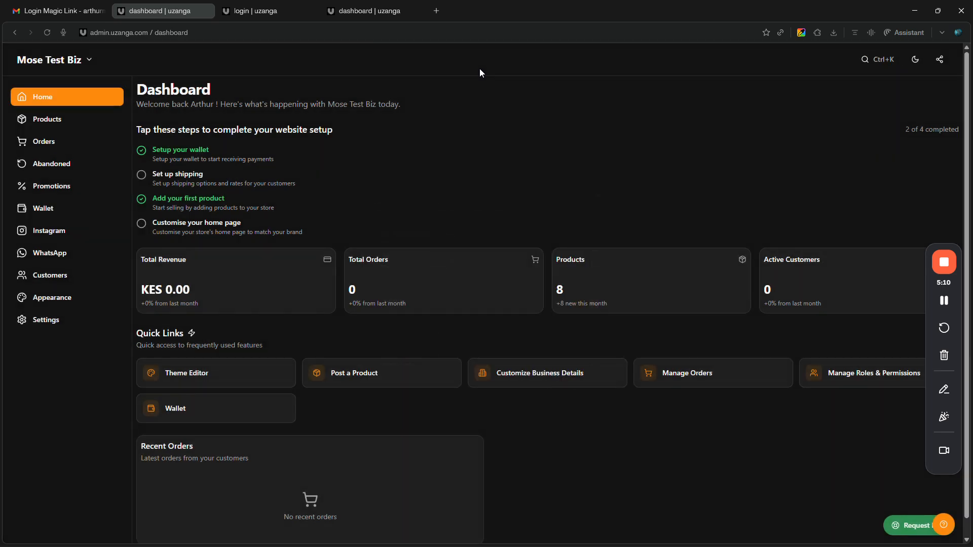
# Return to Gmail, open the newest School of Uzanga invitation email and accept the Shelf Attendant invitation
pyautogui.click(80, 14)
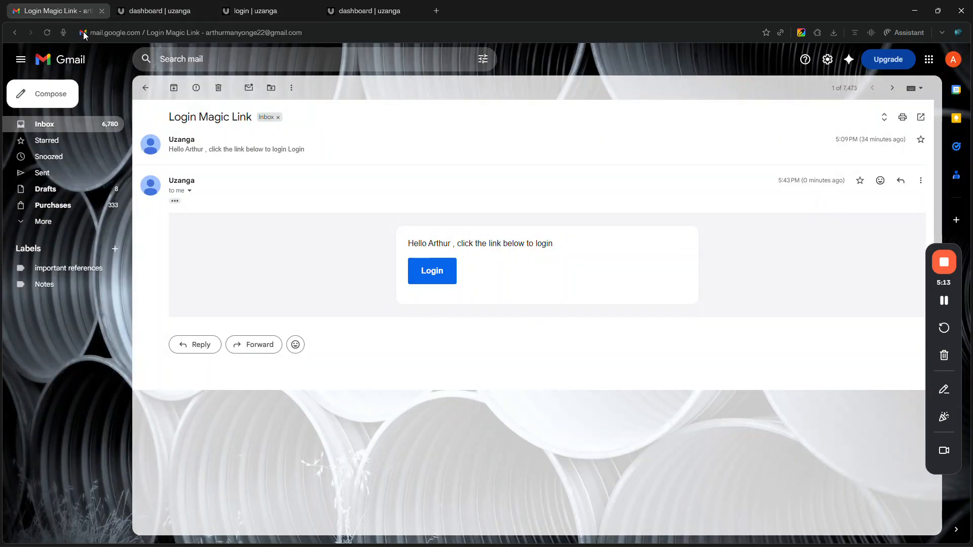
pyautogui.click(148, 93)
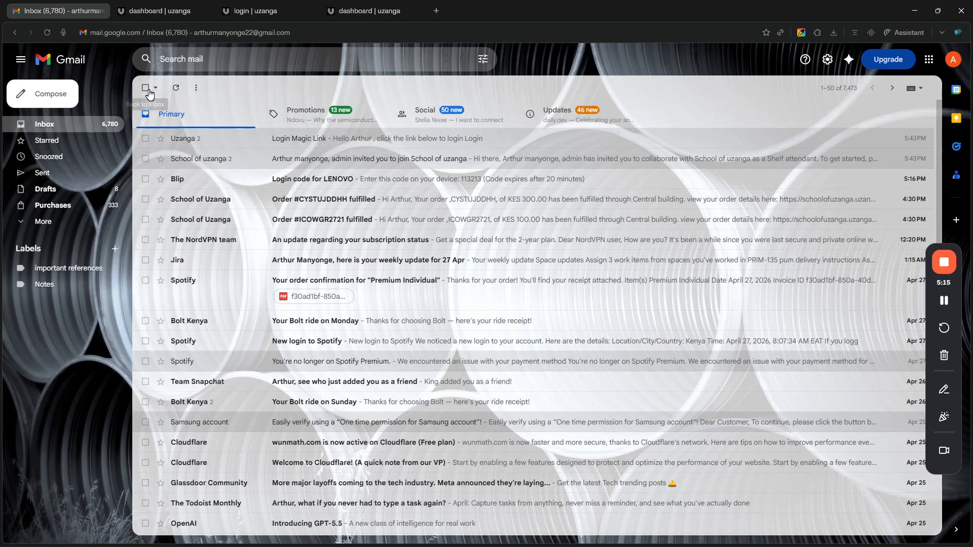
pyautogui.click(294, 164)
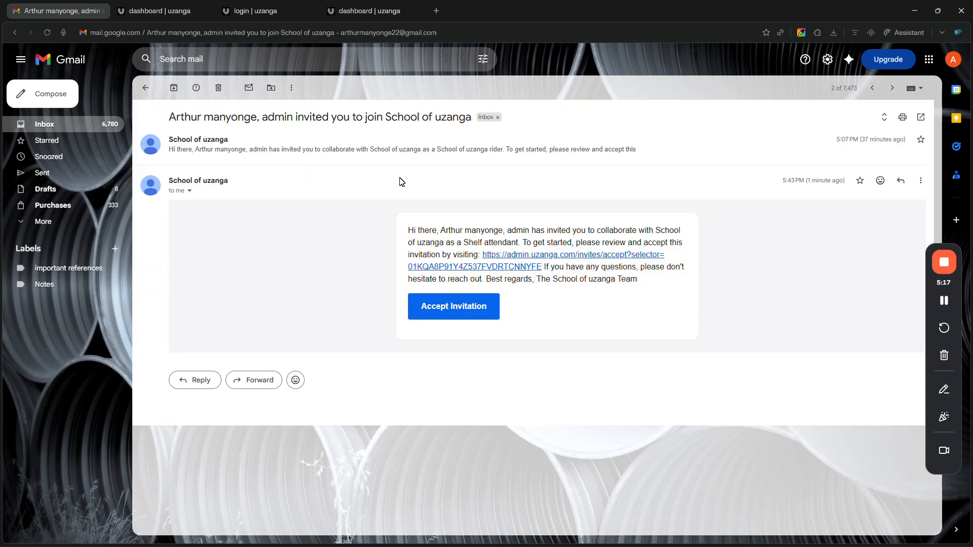
pyautogui.click(464, 309)
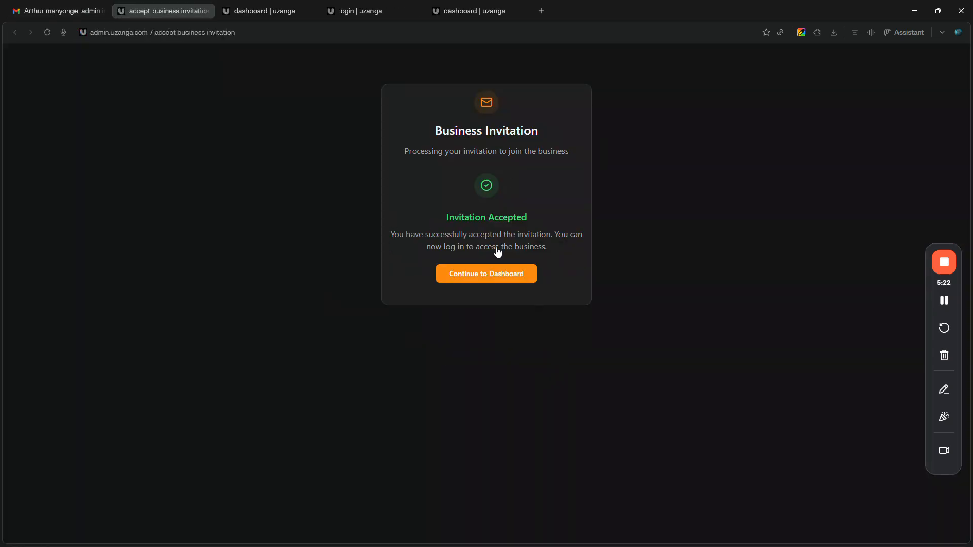
# Continue to the dashboard and switch the active business to School of Uzanga
pyautogui.click(490, 279)
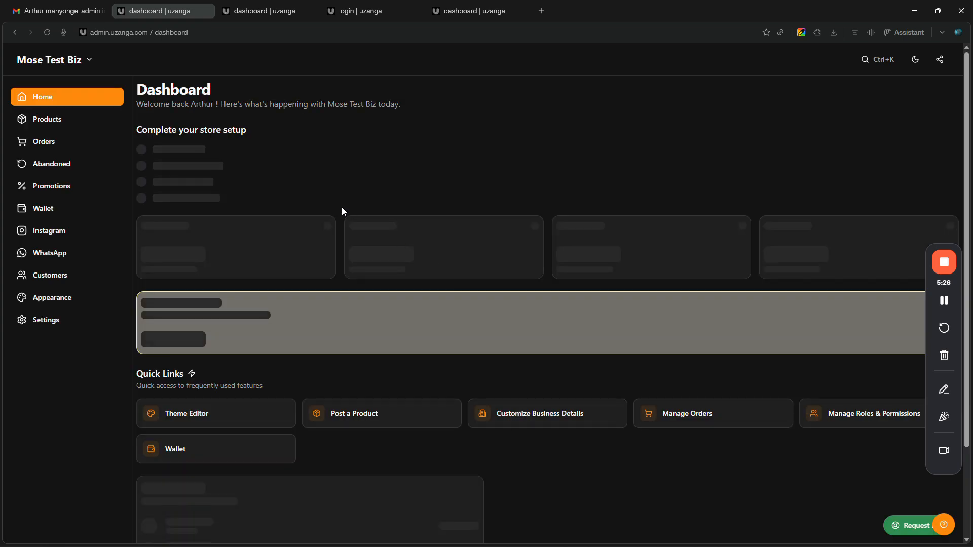
pyautogui.click(74, 60)
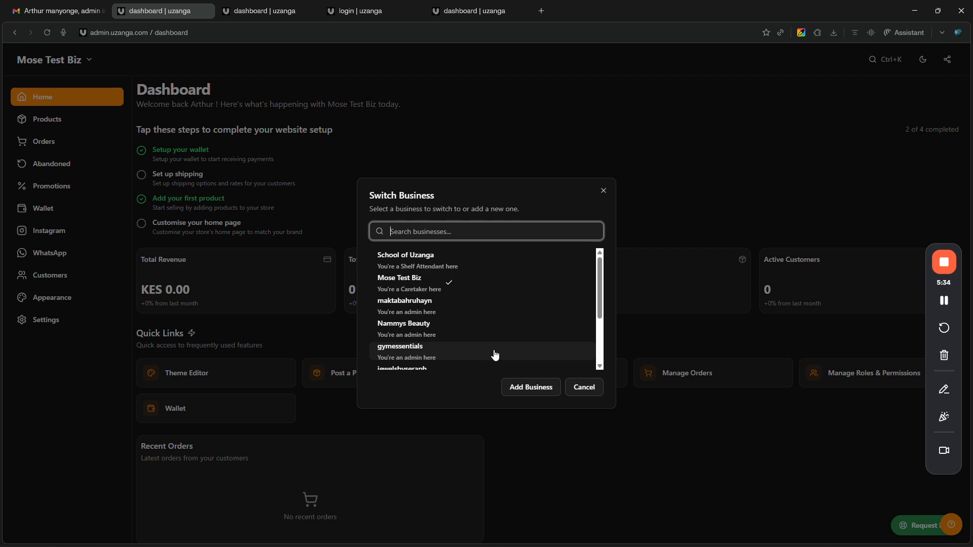
pyautogui.click(442, 257)
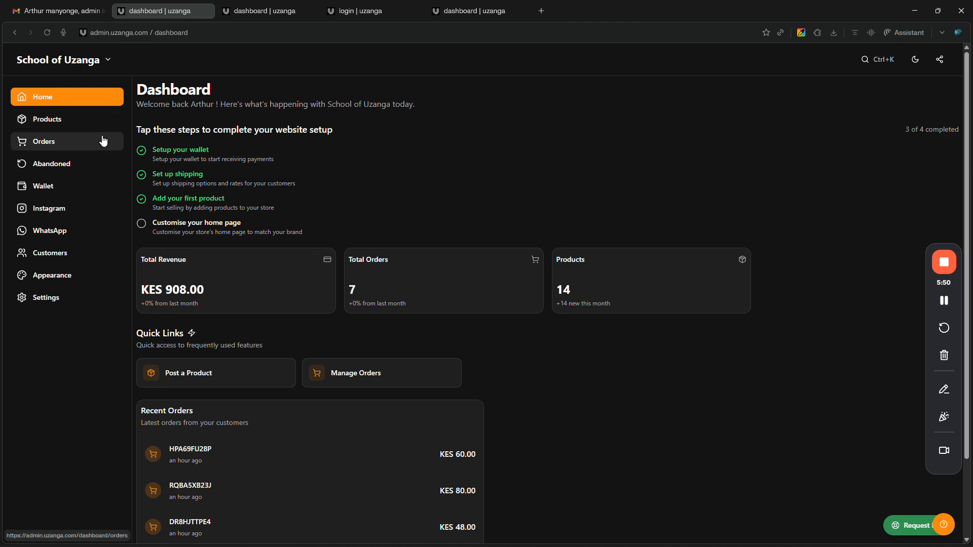
# Check the role's access to the Products, Orders and Wallet pages, and view the role shown in the account details
pyautogui.click(92, 122)
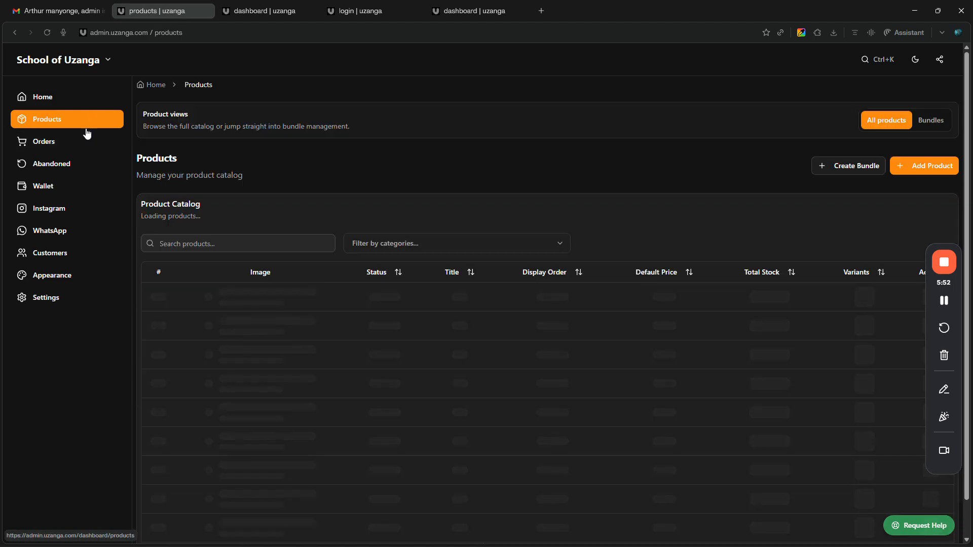
pyautogui.click(77, 142)
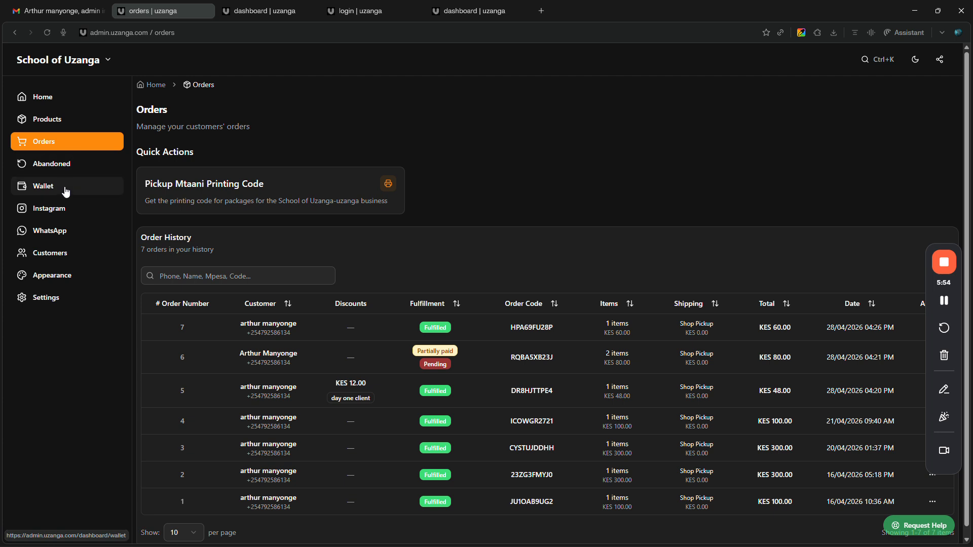
pyautogui.click(66, 195)
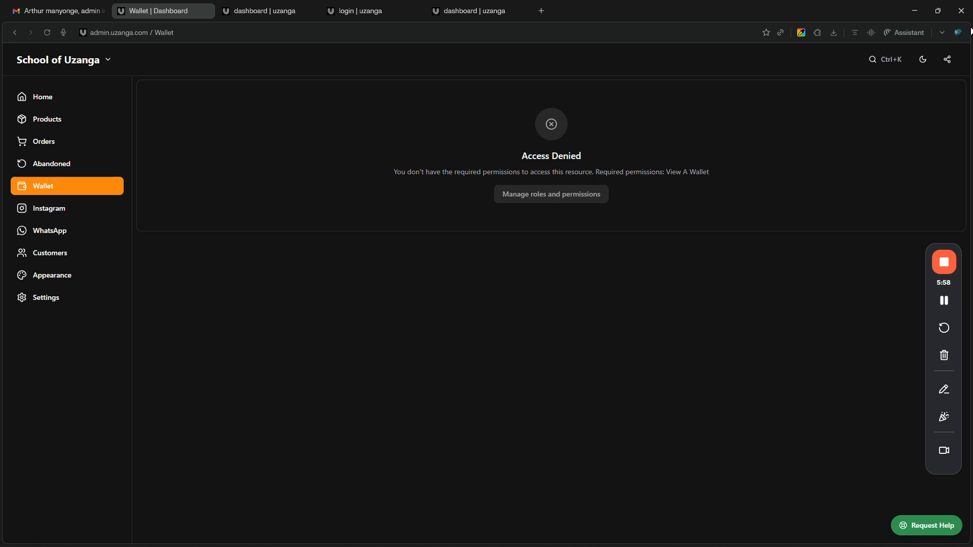
pyautogui.click(947, 59)
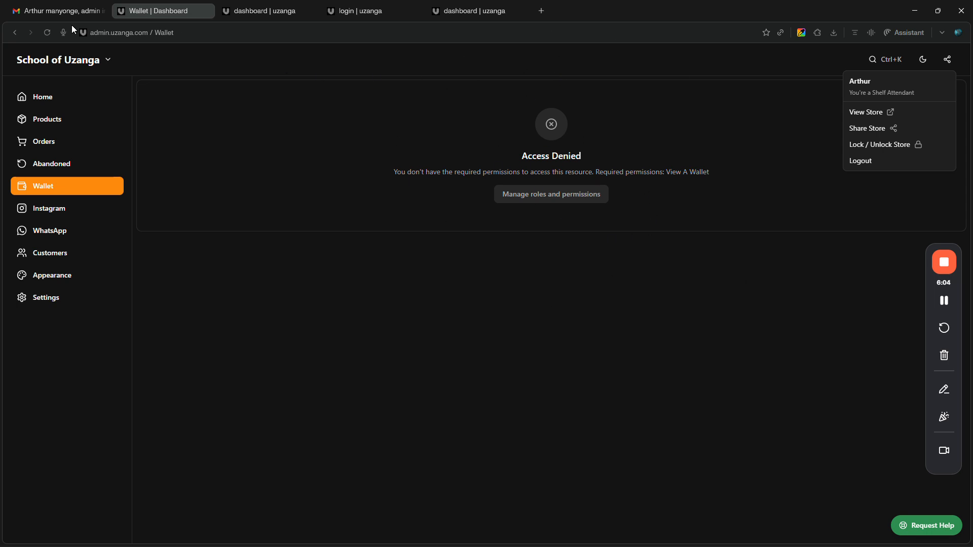
pyautogui.click(385, 364)
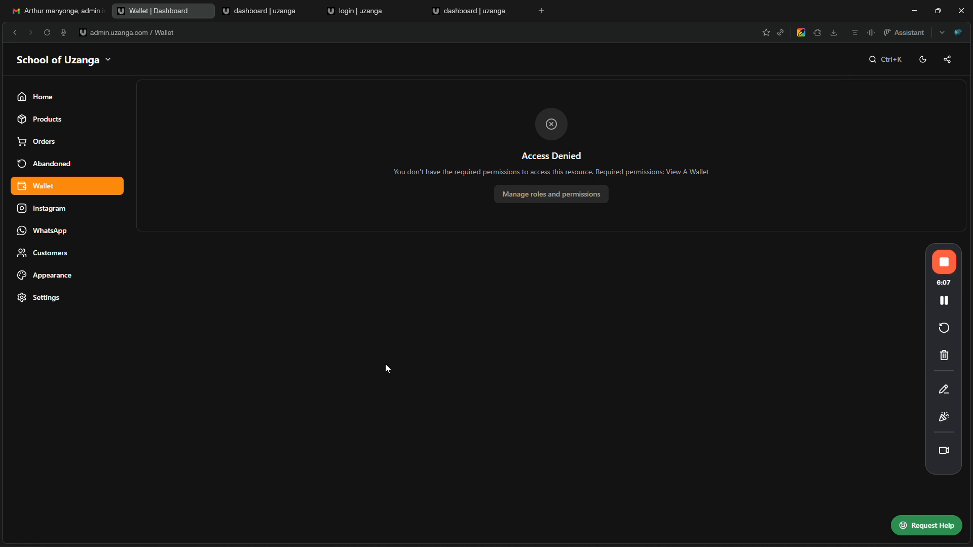
# Review the product catalog and order history again, and check the role assigned for School of Uzanga in the business list
pyautogui.click(65, 121)
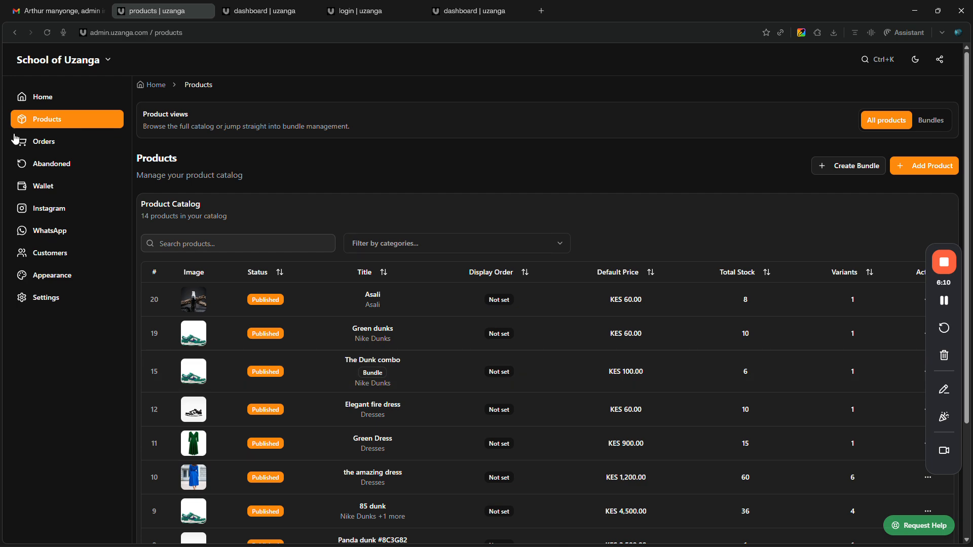
pyautogui.click(41, 143)
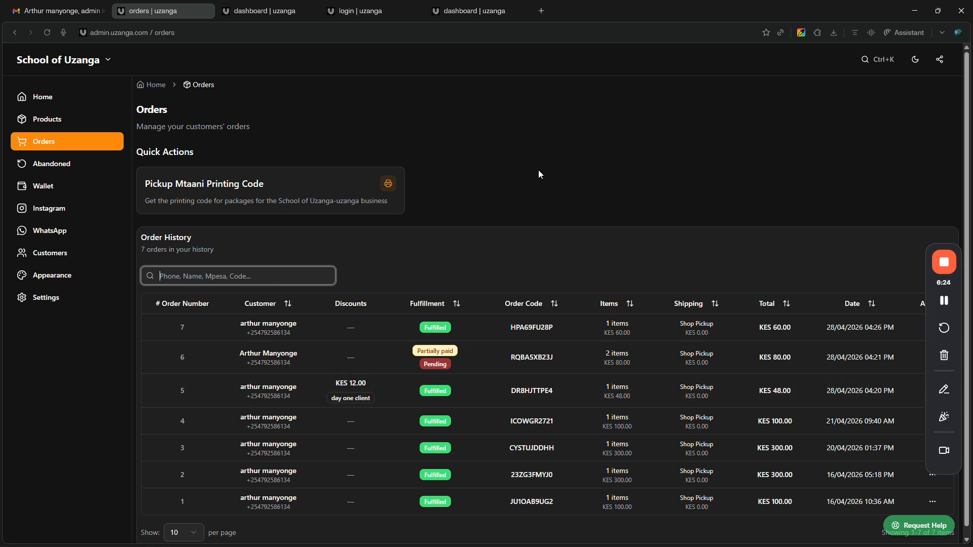
pyautogui.click(96, 62)
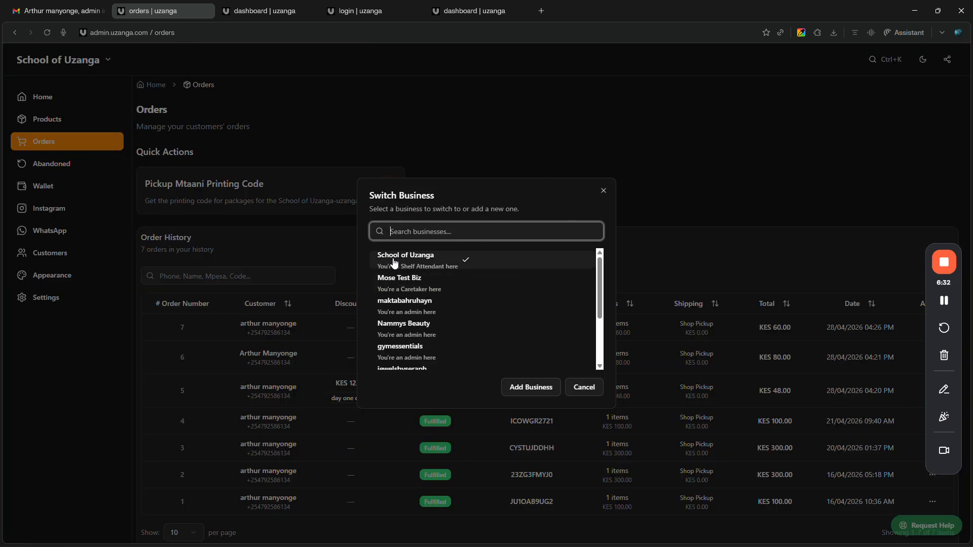
pyautogui.click(430, 118)
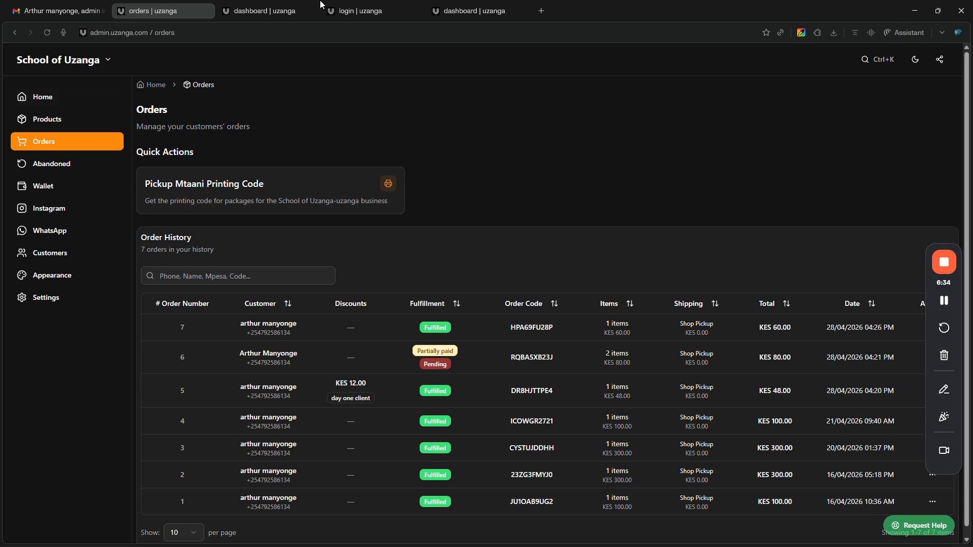